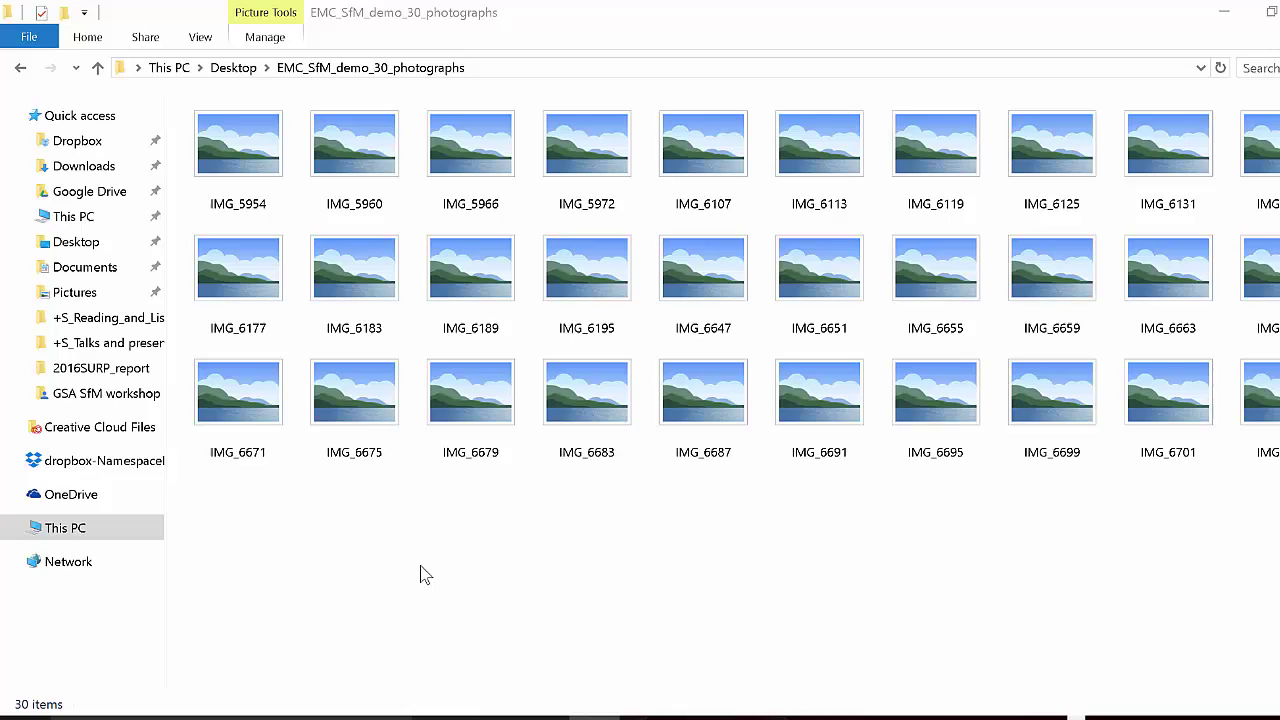
Step: Preview the aerial photos in the viewer, from IMG_5954 through IMG_6659
left_click(237, 132)
double_click(238, 137)
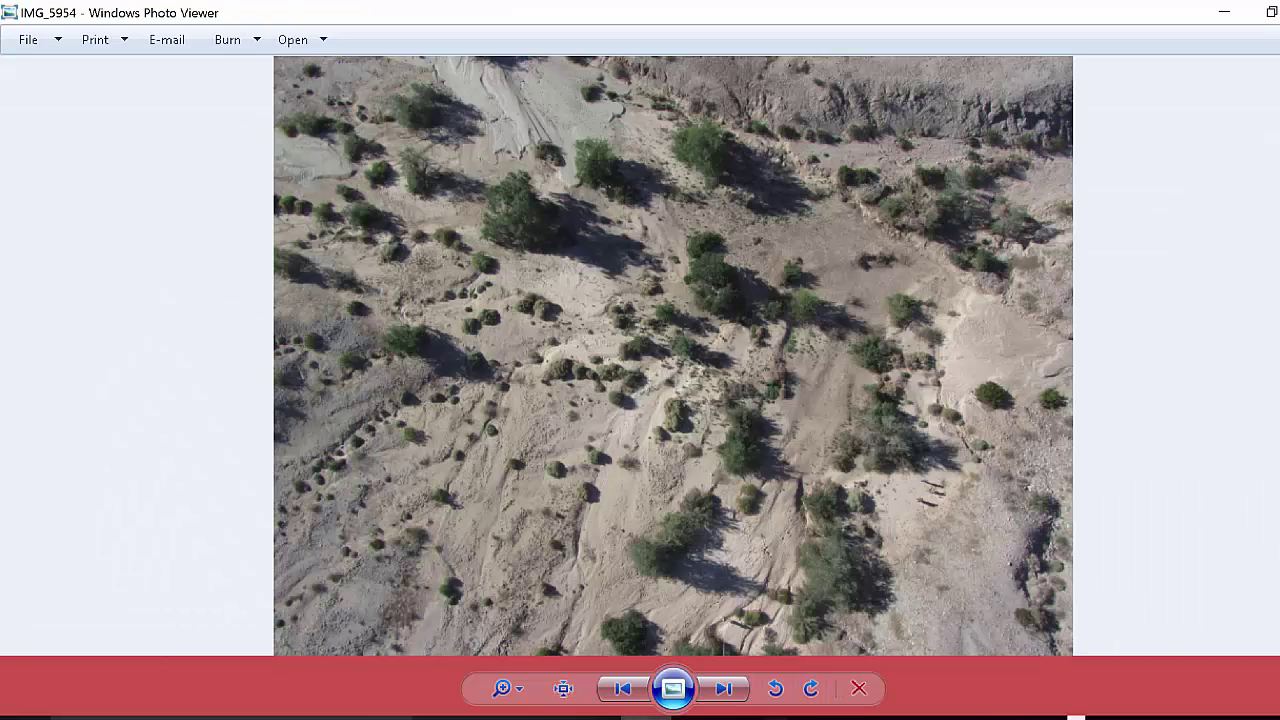
key("Right")
key("Right")
key("Right")
key("Right")
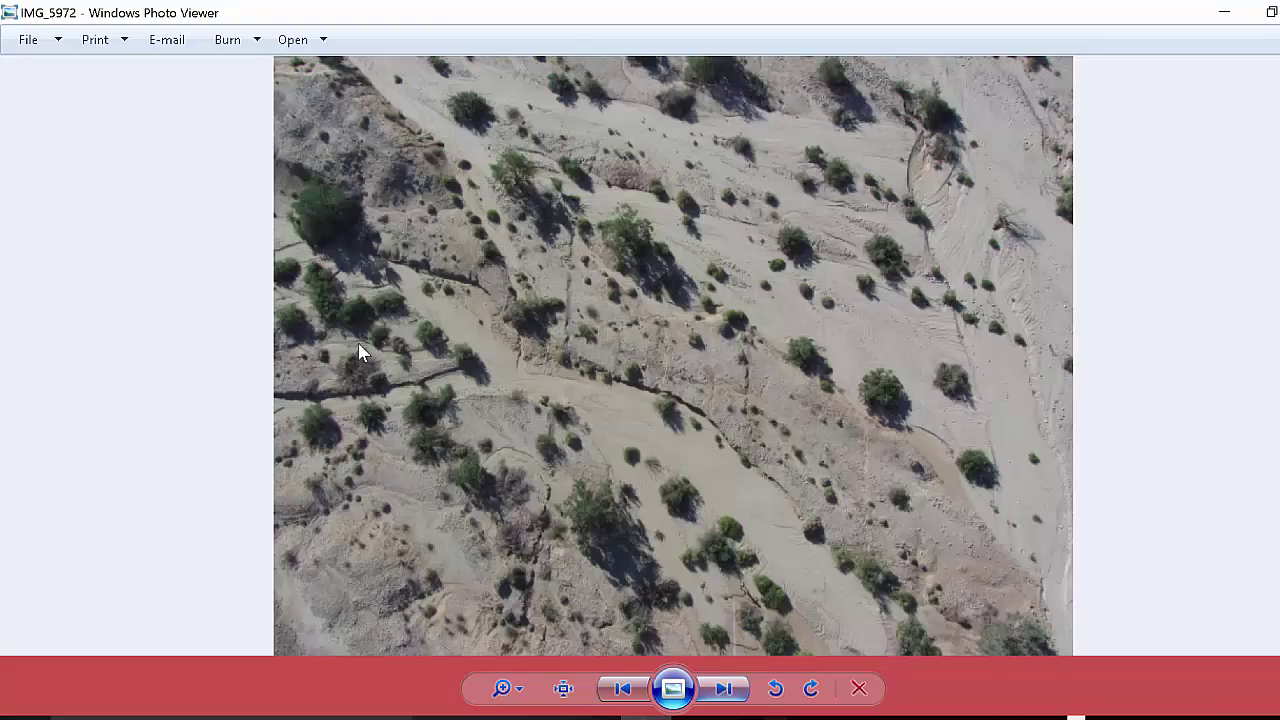
key("Right")
key("Right")
key("Right")
key("Right")
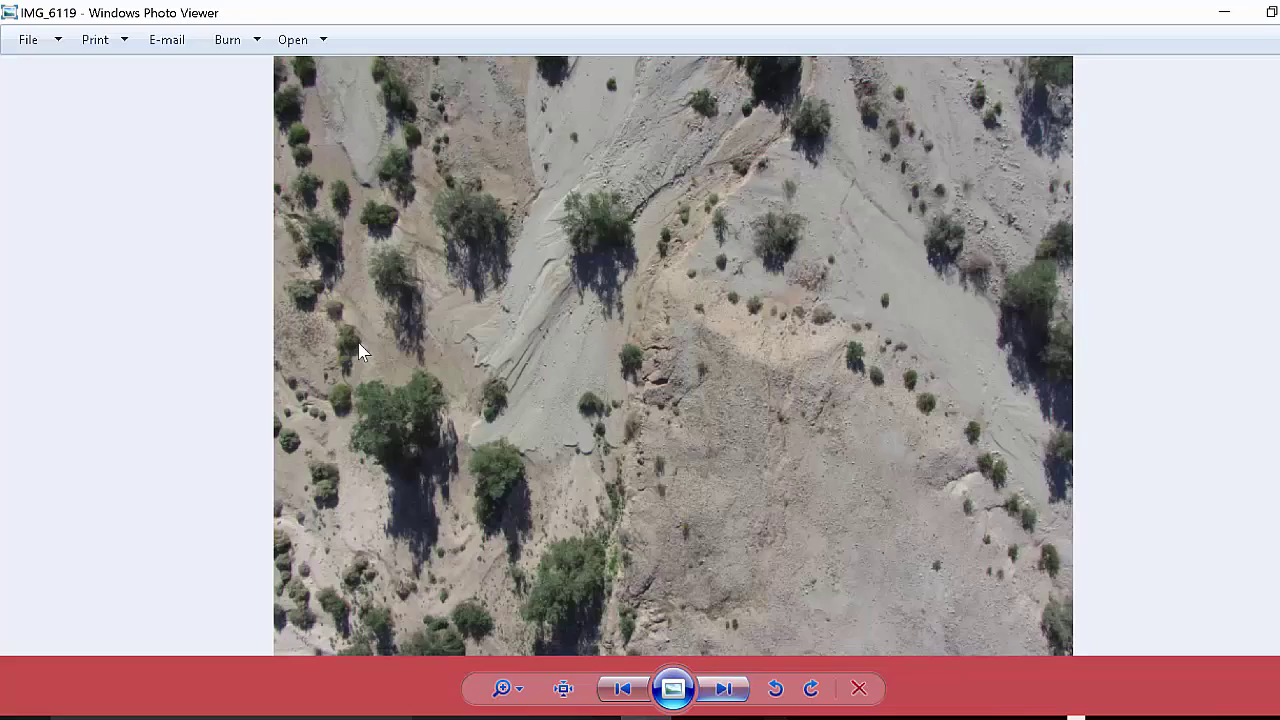
key("Right")
key("Right")
key("Right")
key("Right")
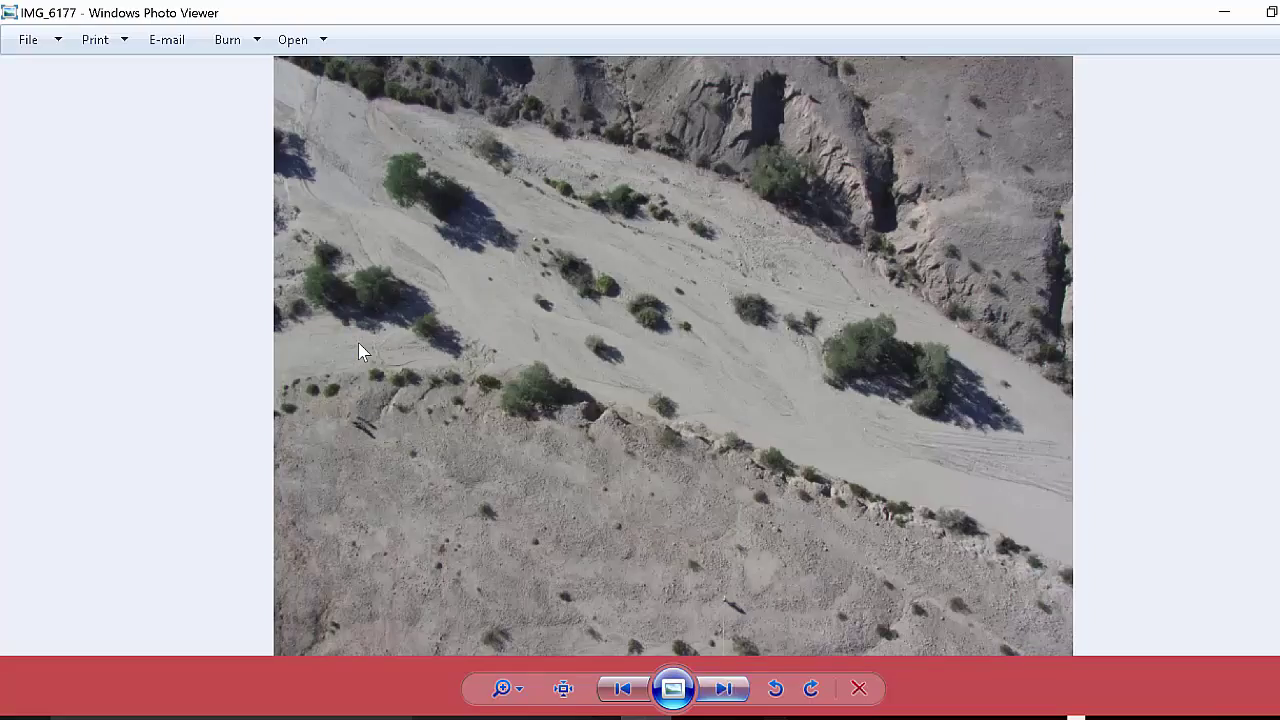
key("Right")
key("Right")
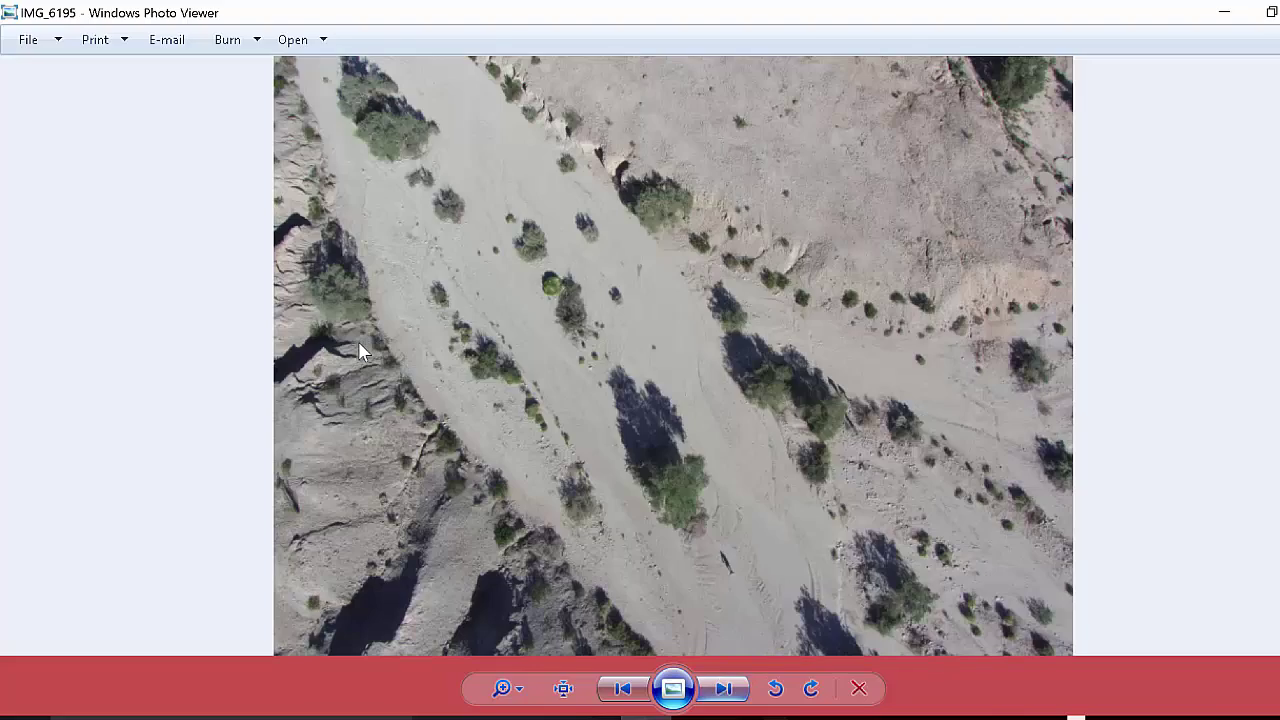
key("Right")
key("Right")
key("Right")
key("Right")
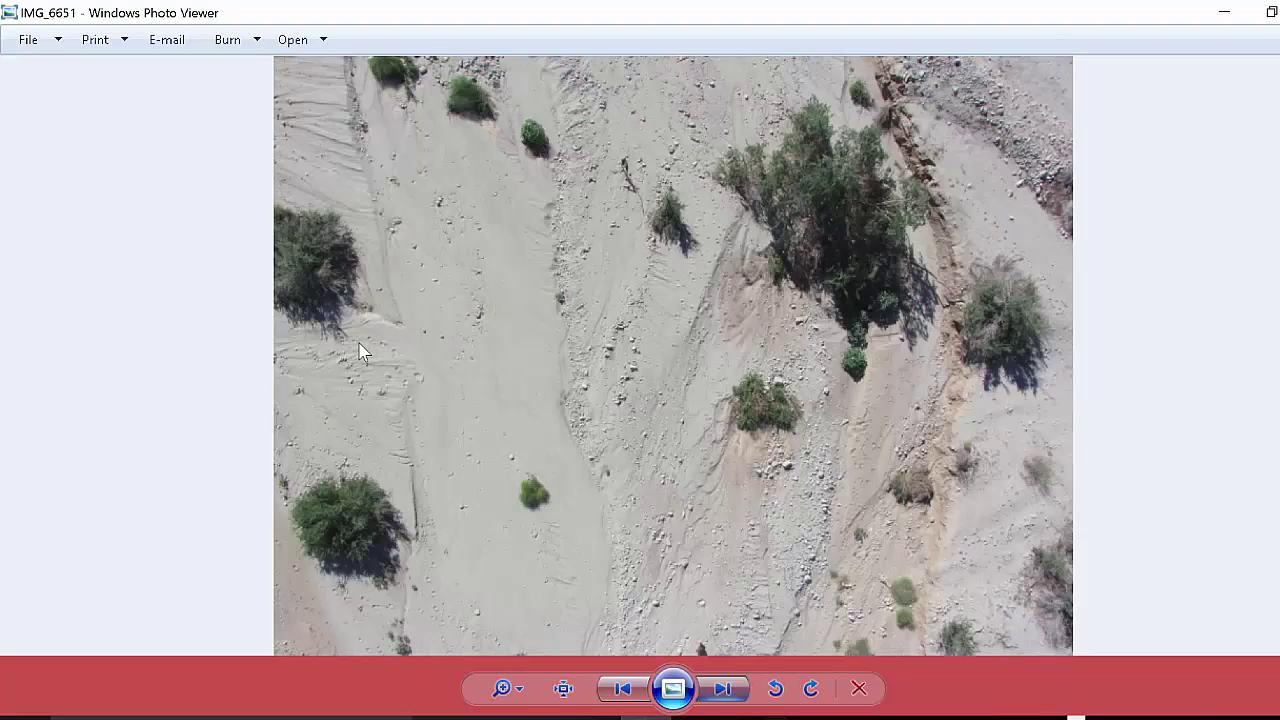
key("Right")
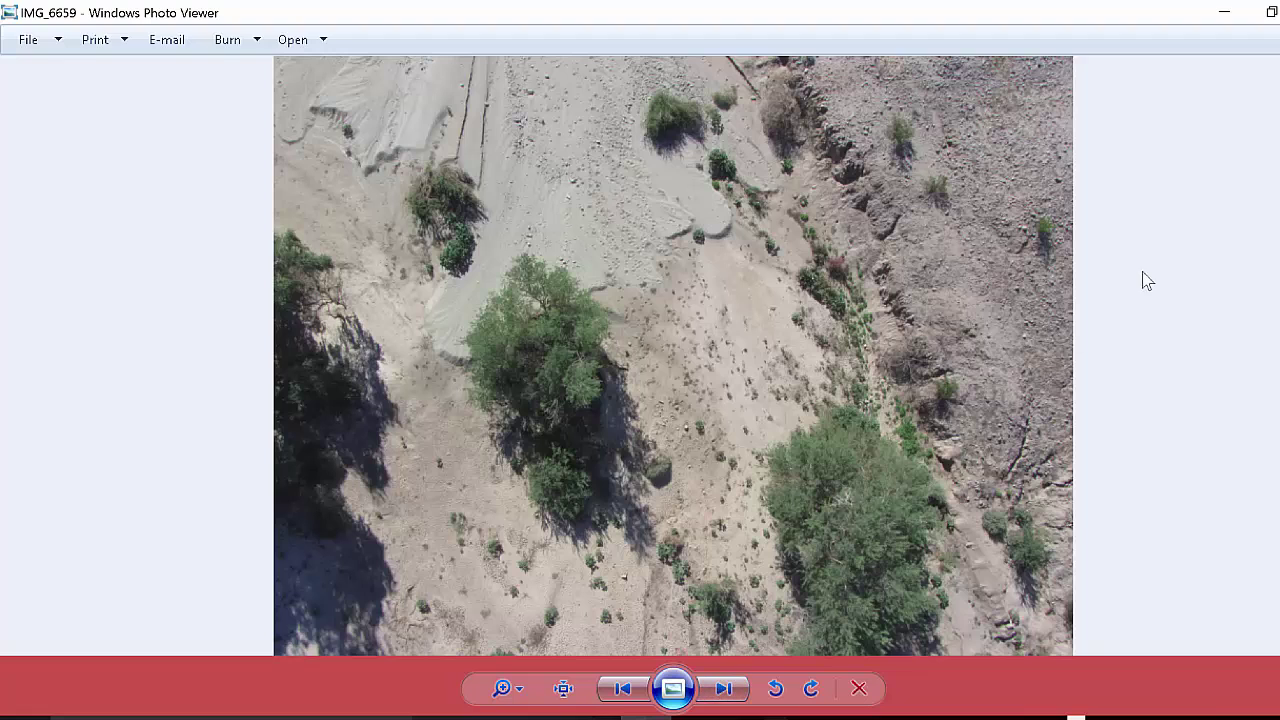
key("Escape")
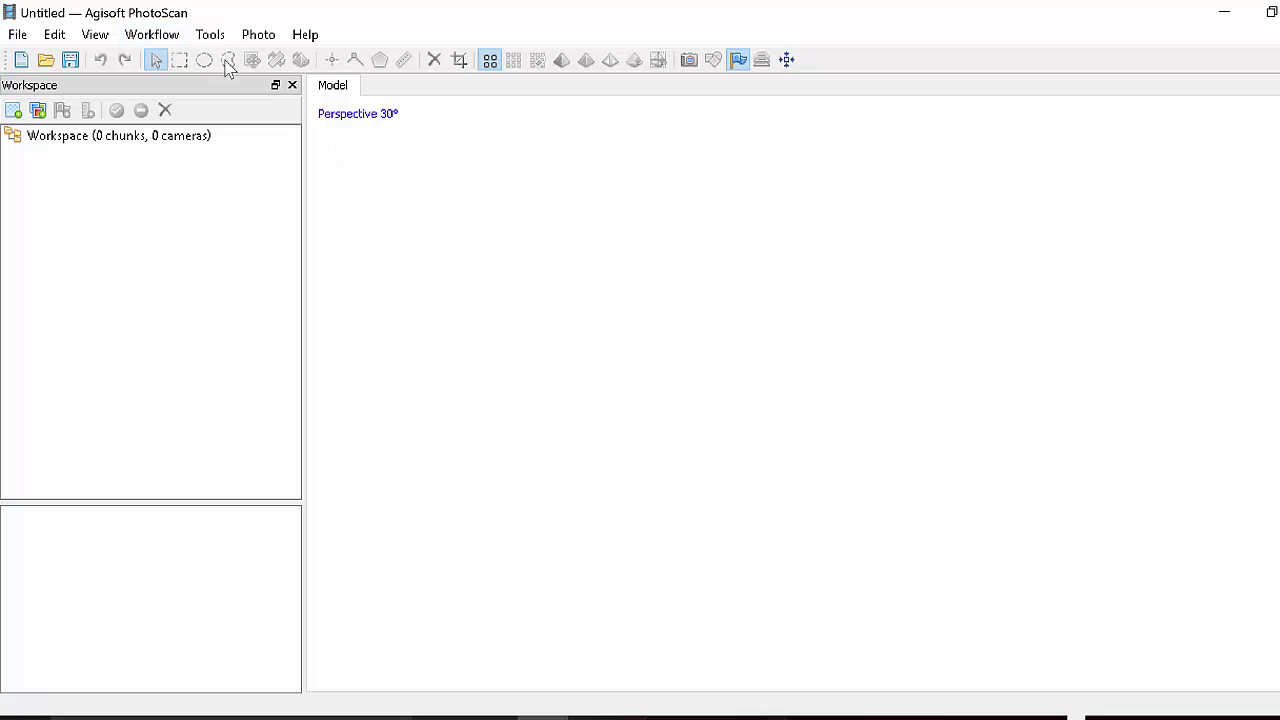
Step: Add the Desktop folder EMC_SfM_demo_30_photographs, creating one camera per photo
left_click(140, 35)
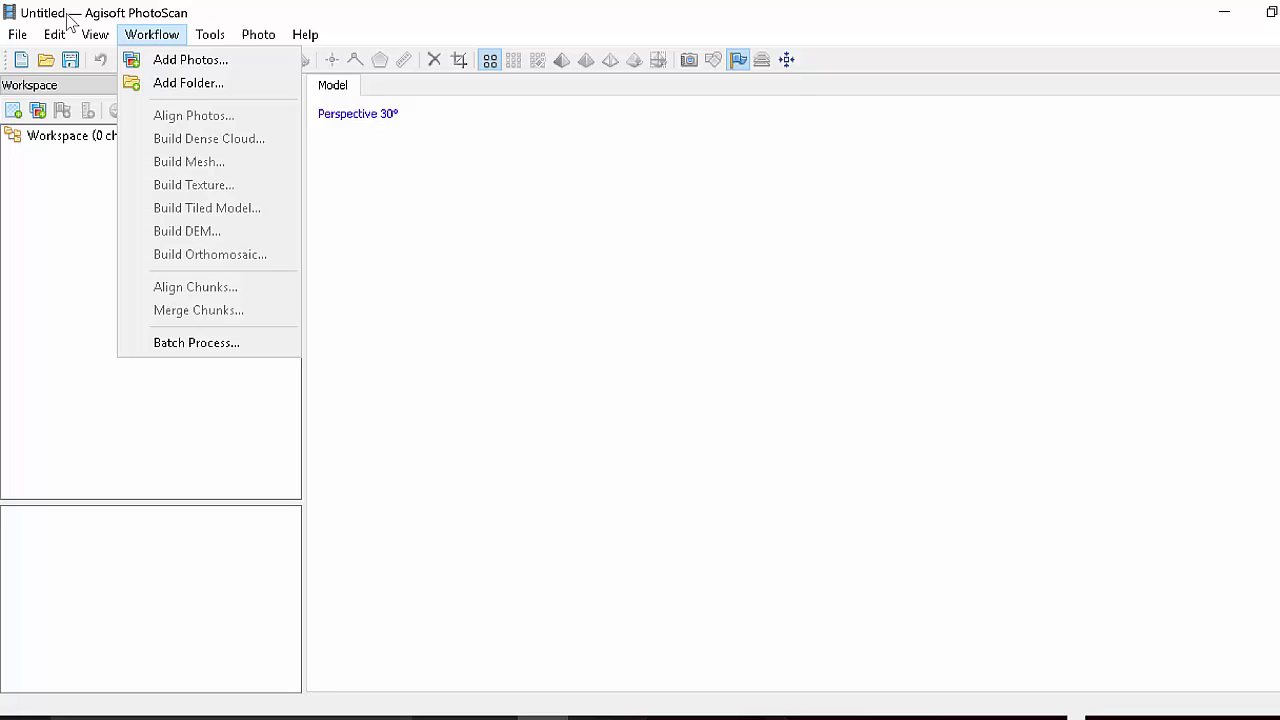
left_click(155, 84)
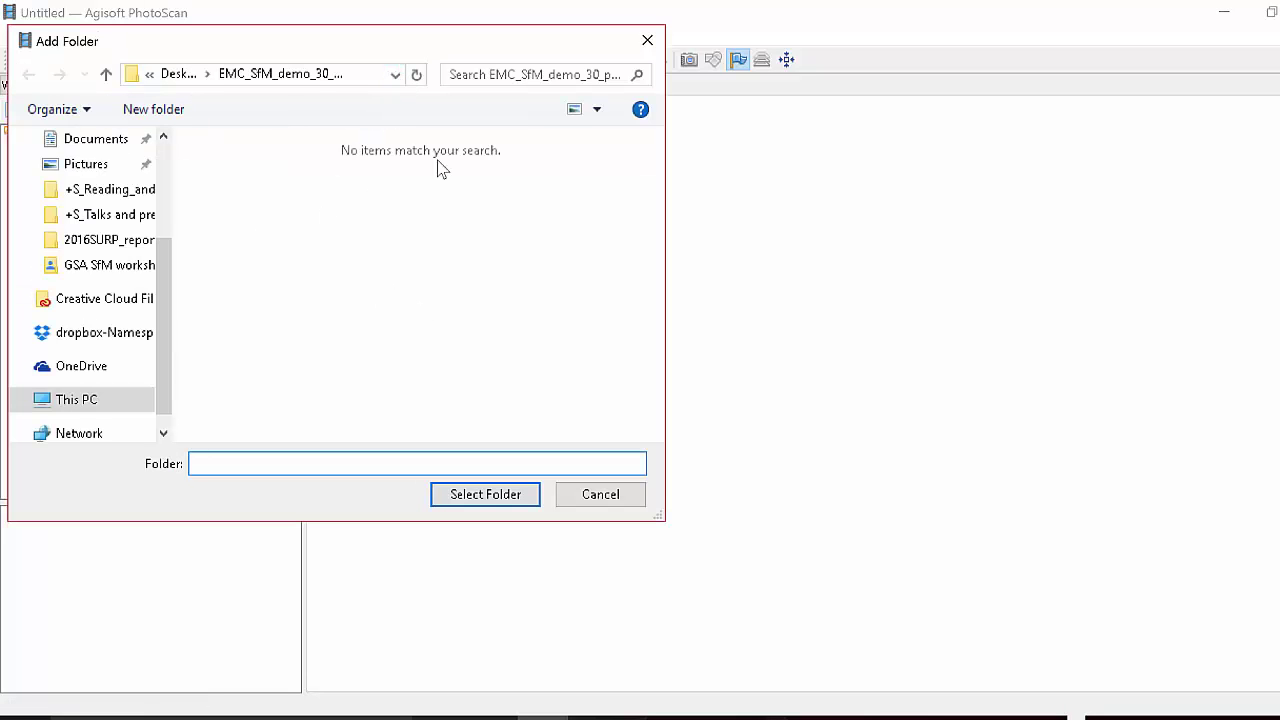
left_click(106, 74)
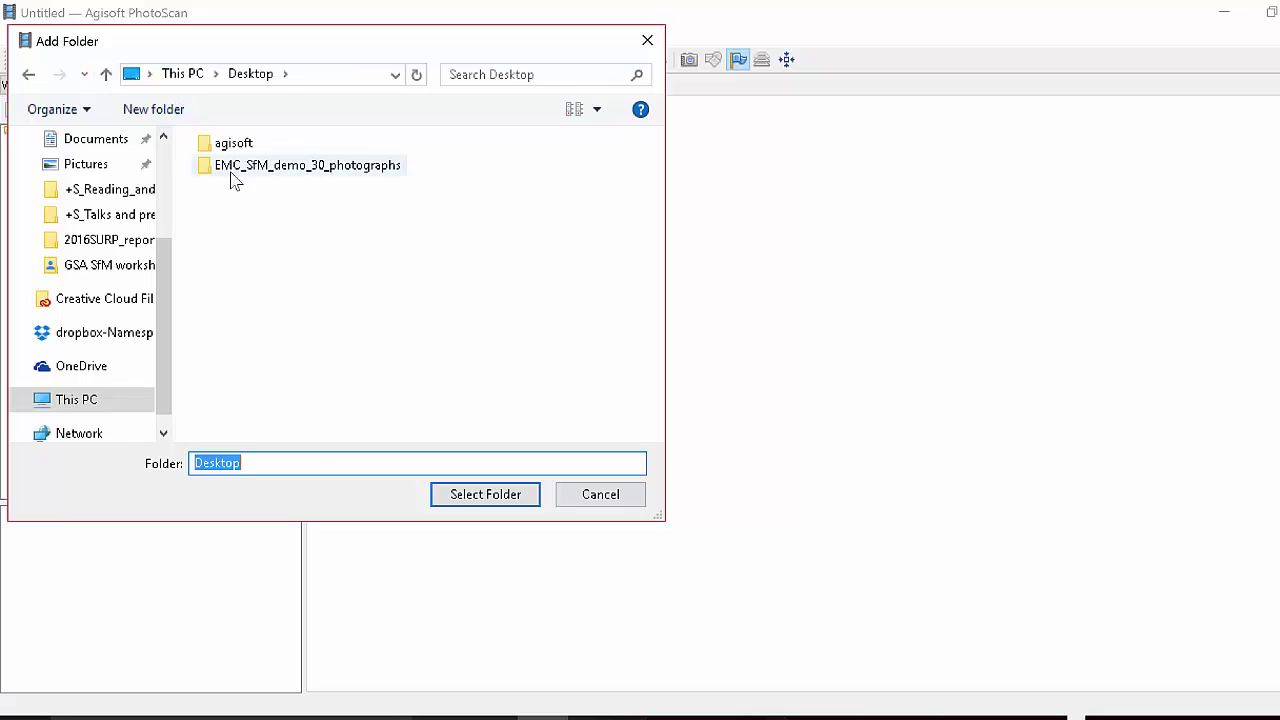
left_click(238, 166)
left_click(458, 497)
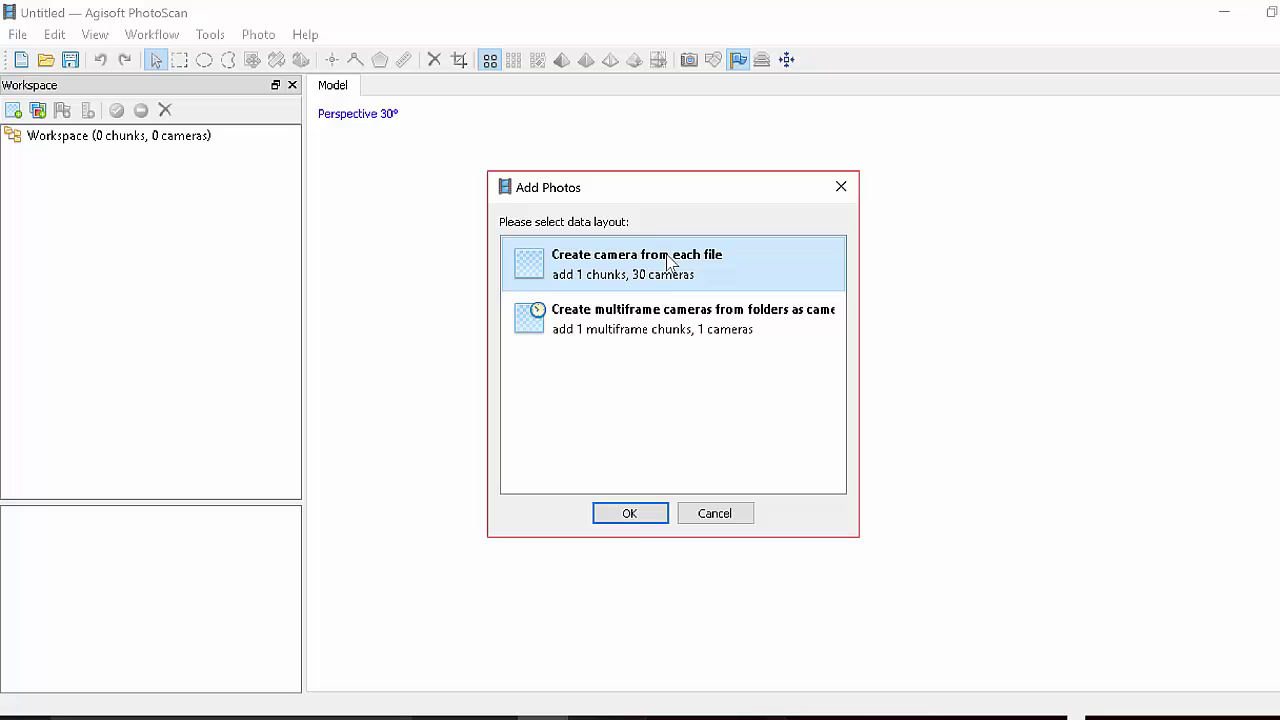
left_click(629, 514)
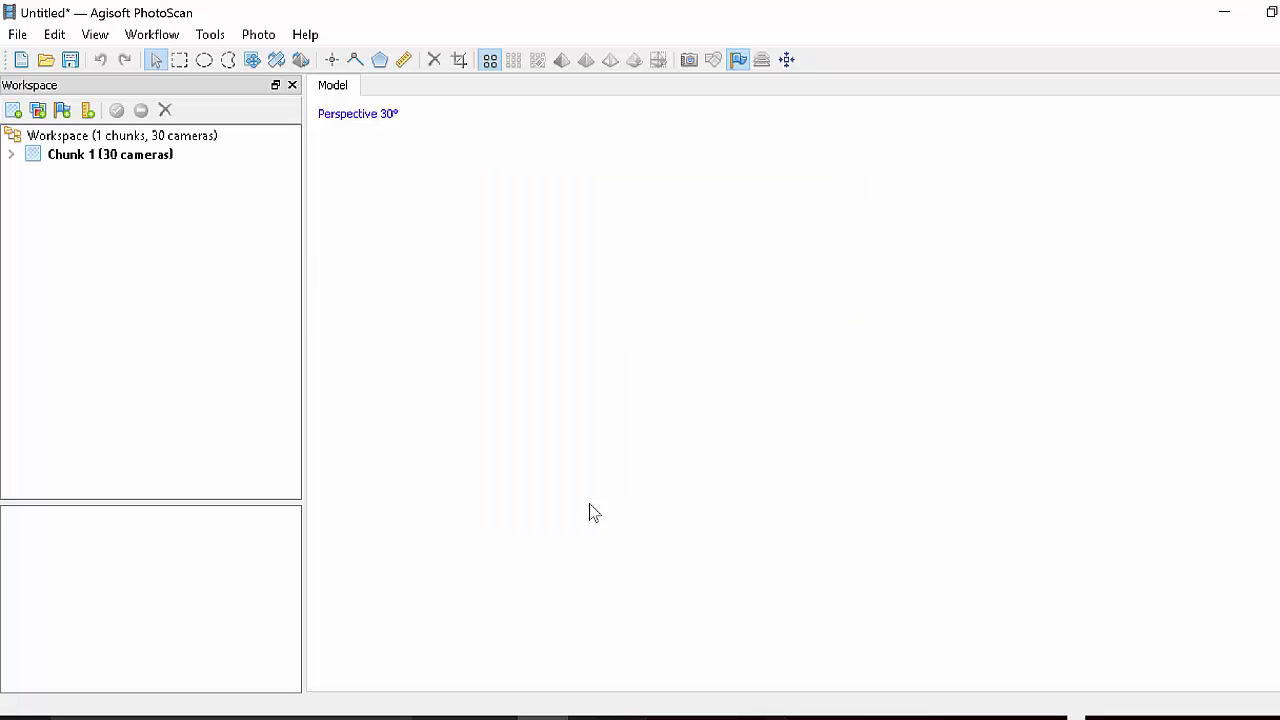
Step: Expand Chunk 1's cameras, preview IMG_5966.JPG, then collapse the chunk
left_click(12, 156)
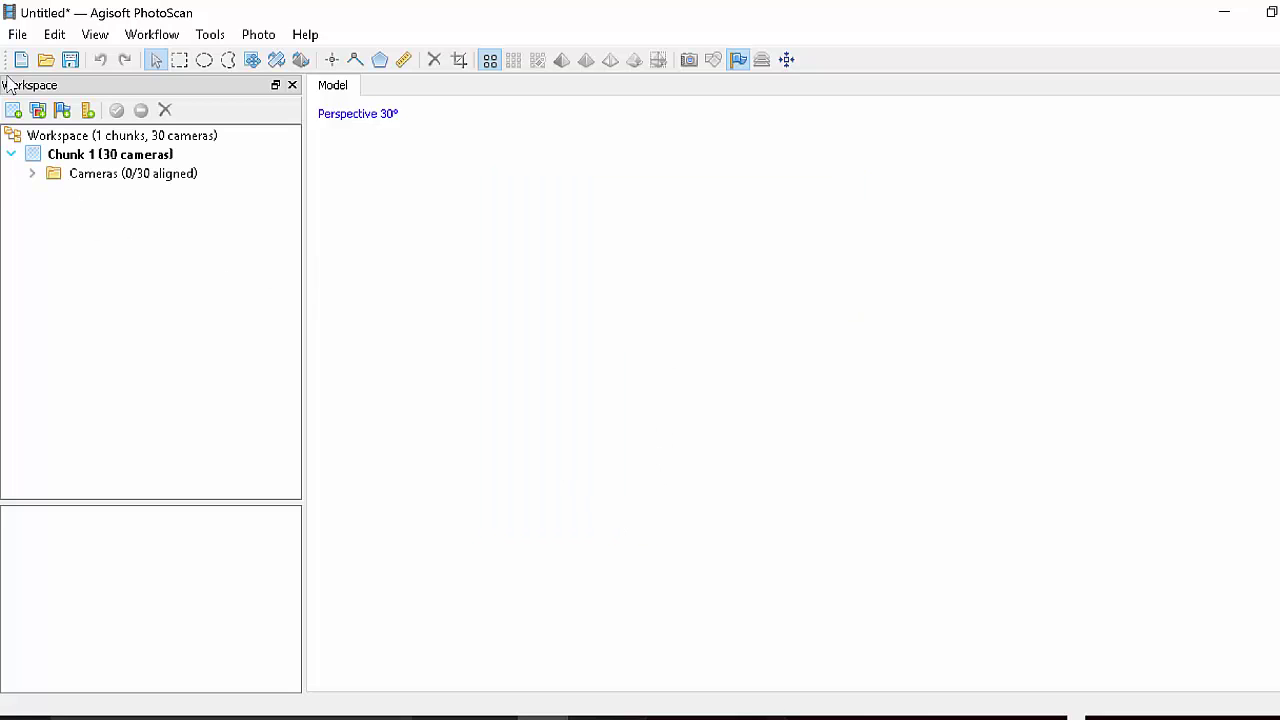
left_click(30, 174)
double_click(142, 230)
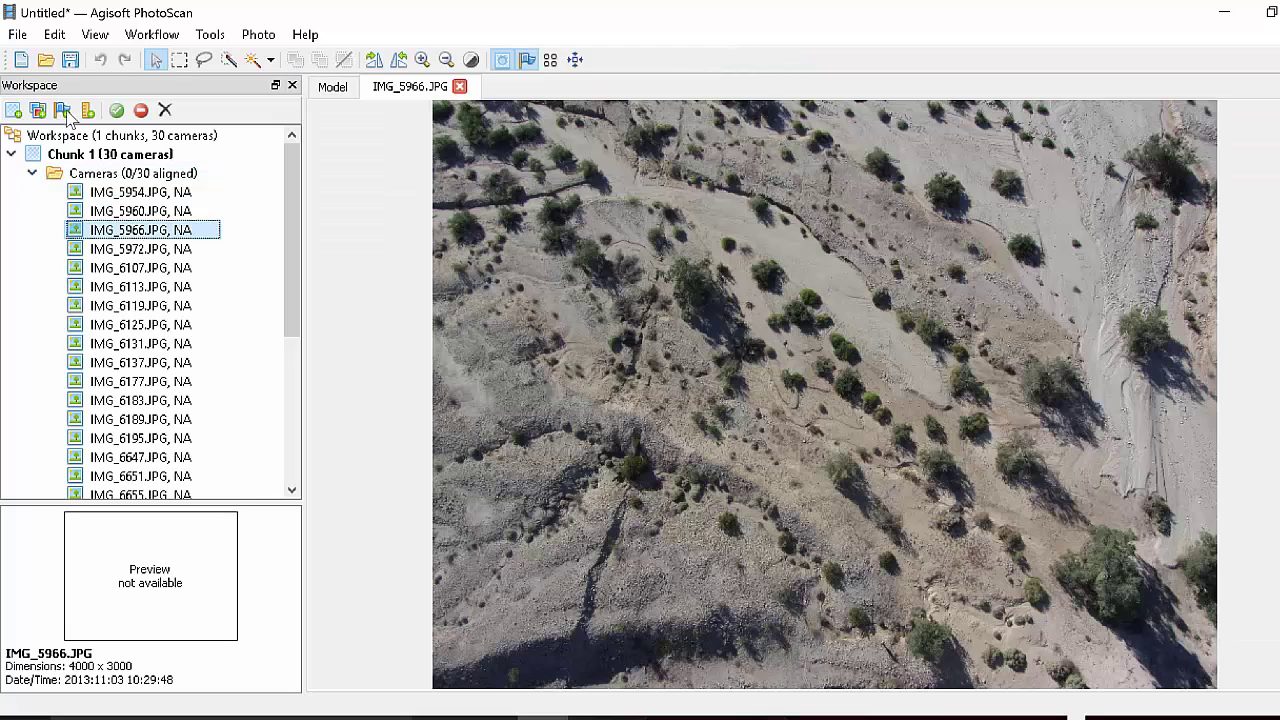
left_click(460, 86)
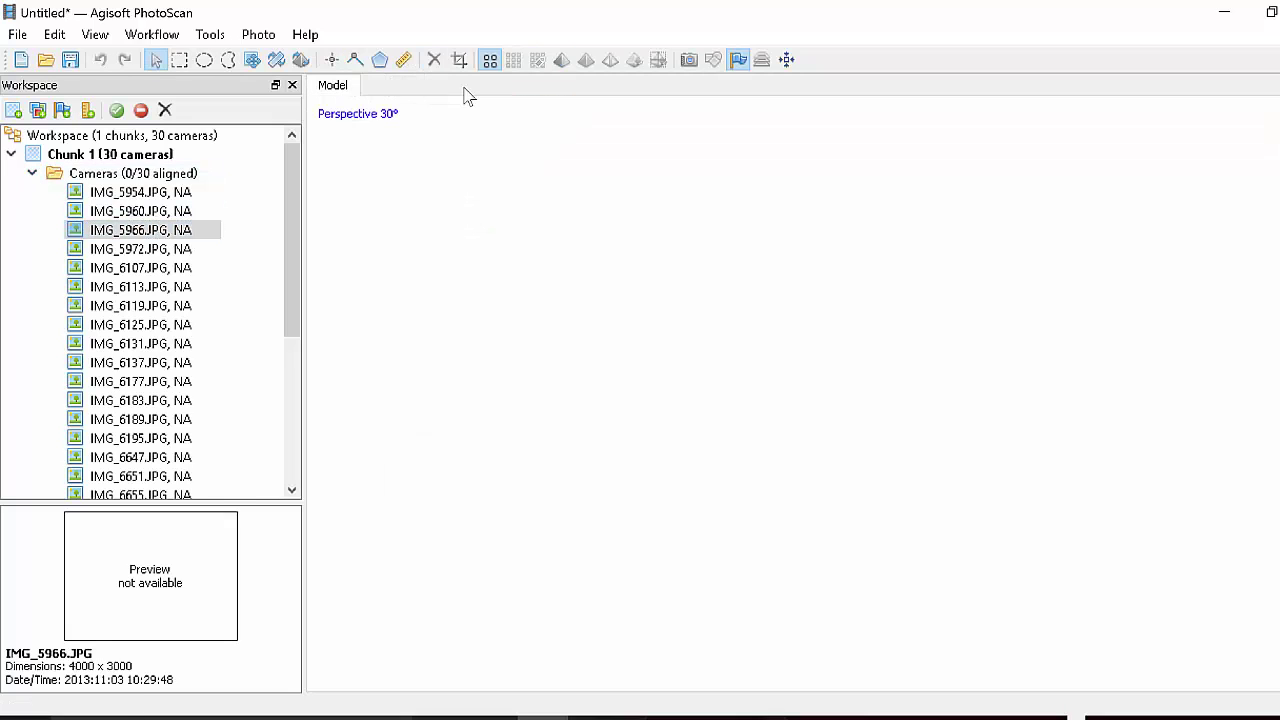
left_click(11, 154)
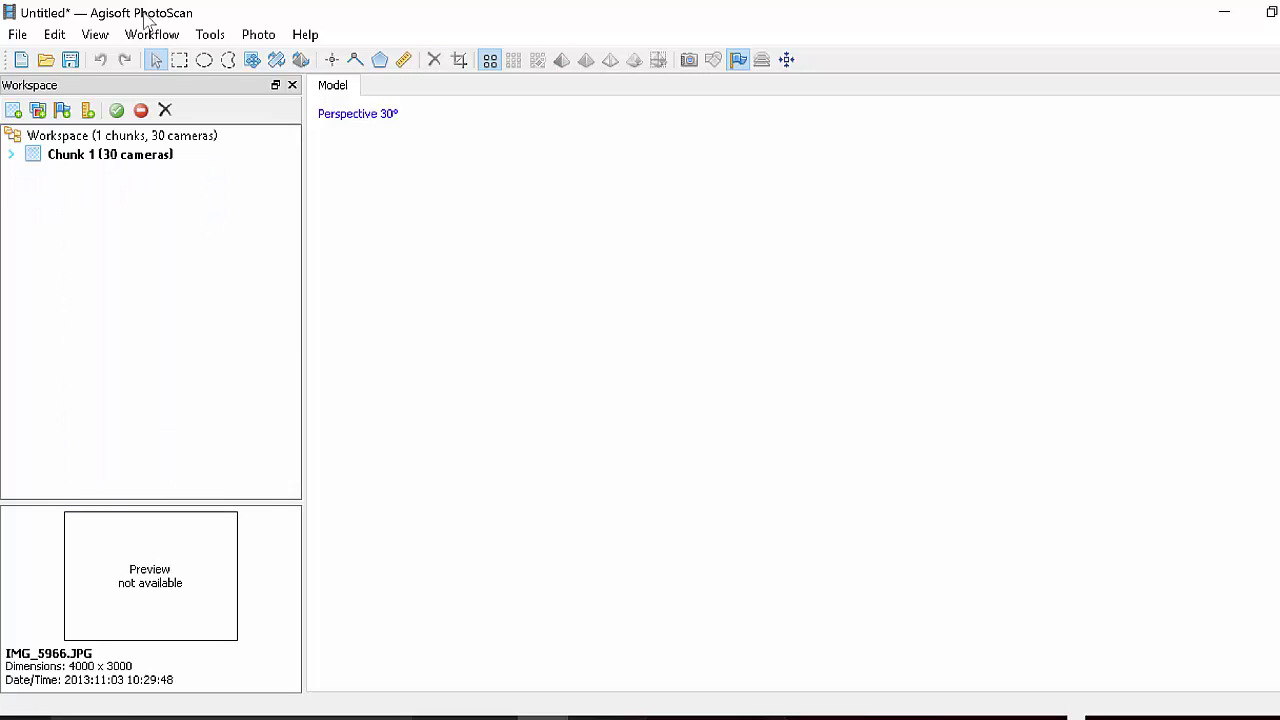
left_click(155, 35)
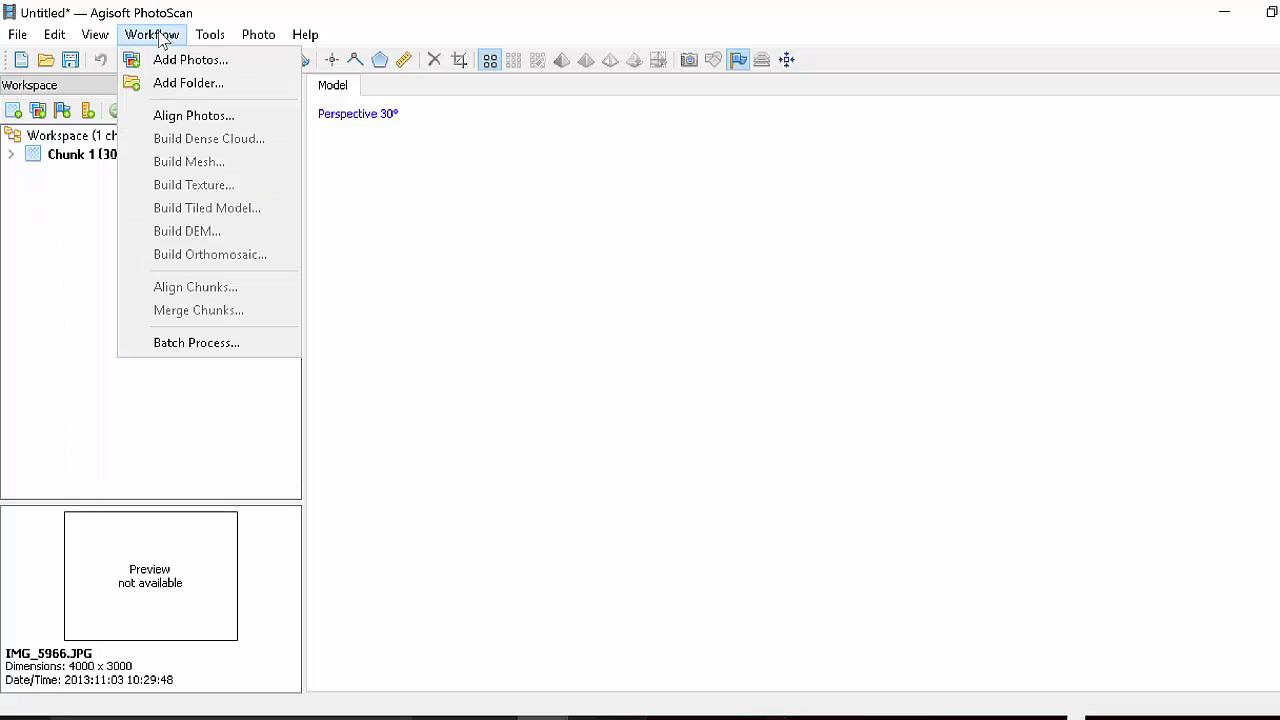
Step: Run Align Photos with Medium accuracy and Generic pair preselection
left_click(180, 118)
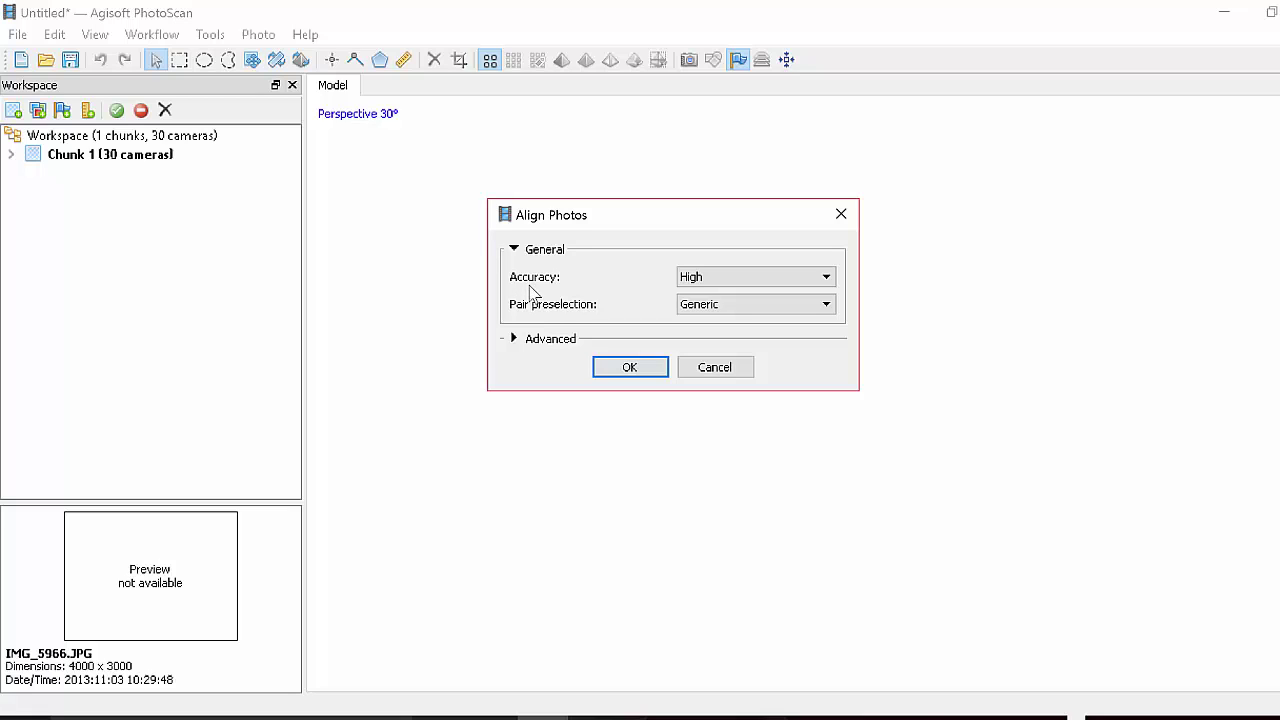
left_click(700, 280)
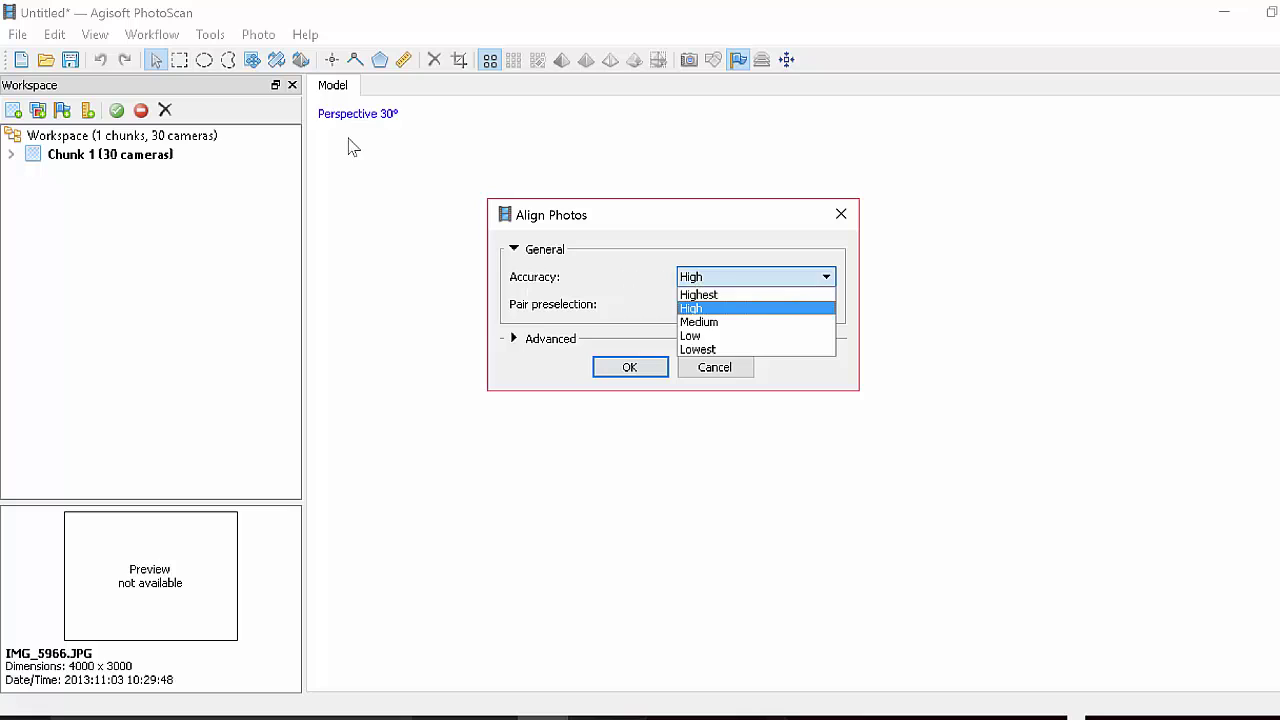
left_click(700, 322)
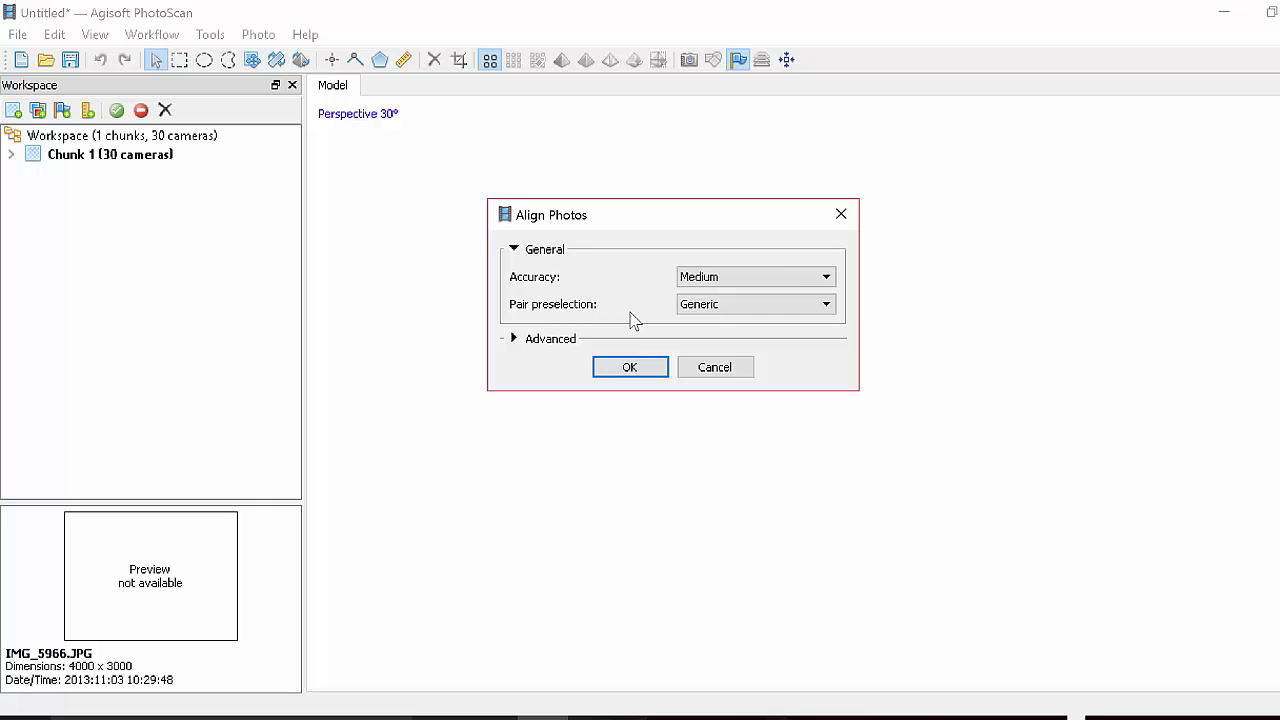
left_click(700, 312)
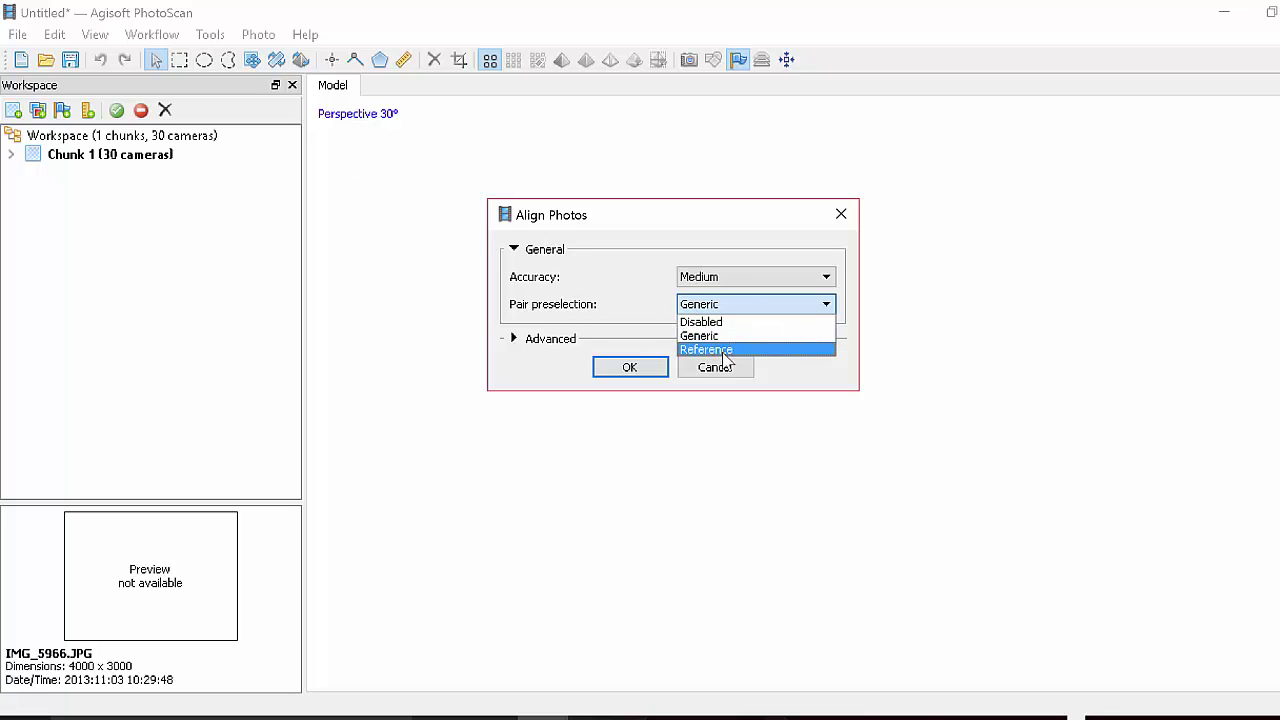
left_click(612, 370)
key("Return")
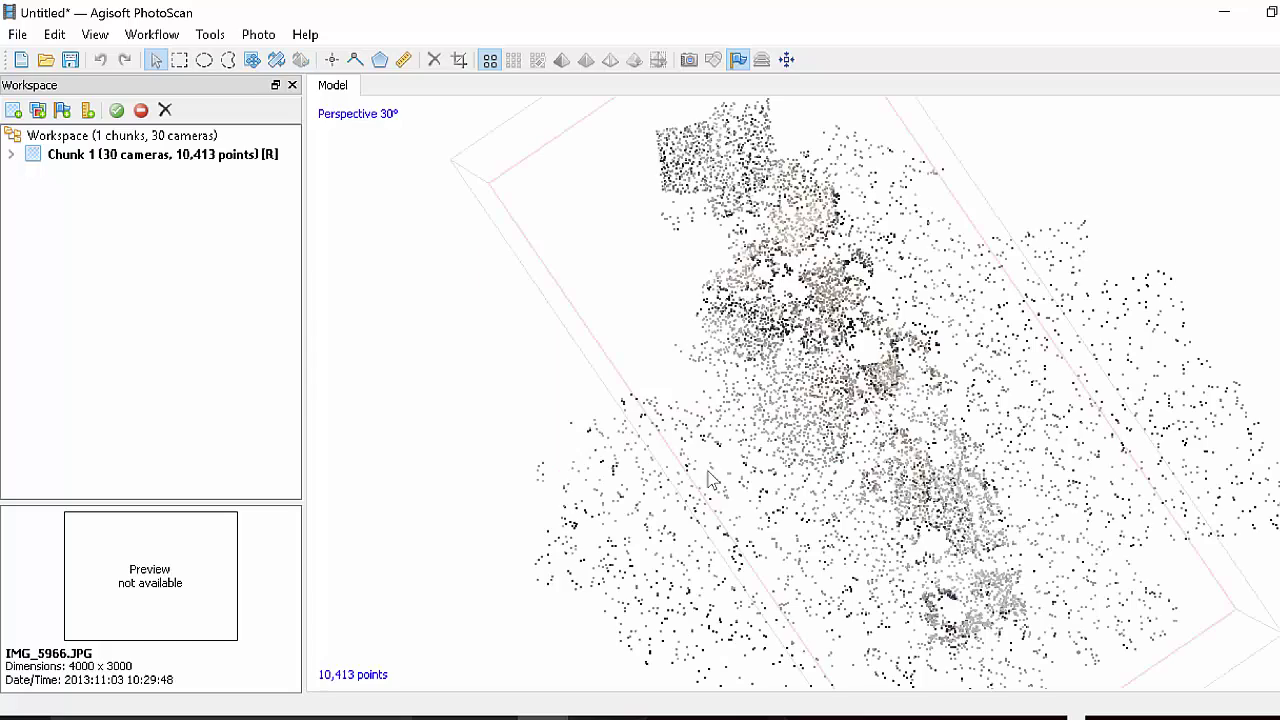
left_click_drag(760, 420, 797, 493)
left_click_drag(878, 574, 863, 452)
left_click_drag(1010, 357, 900, 560)
left_click_drag(760, 345, 932, 314)
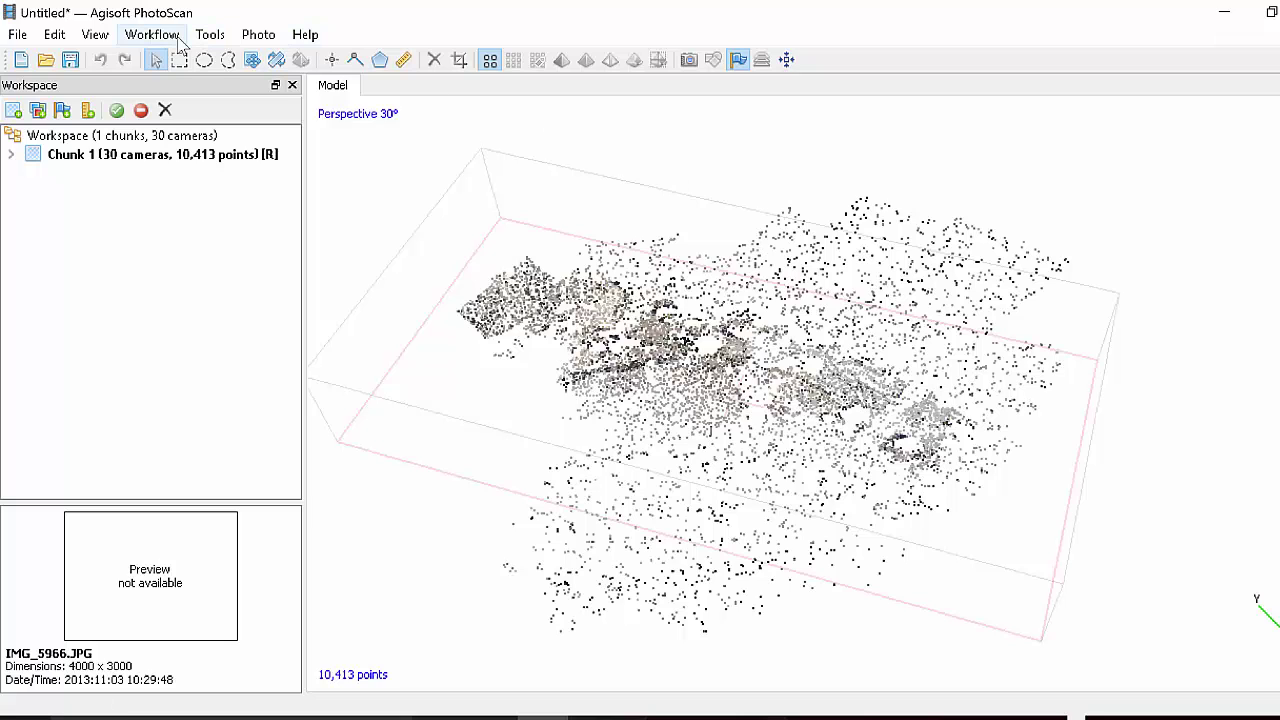
Step: Save the project to the Desktop under the name EMC_demo
left_click(70, 59)
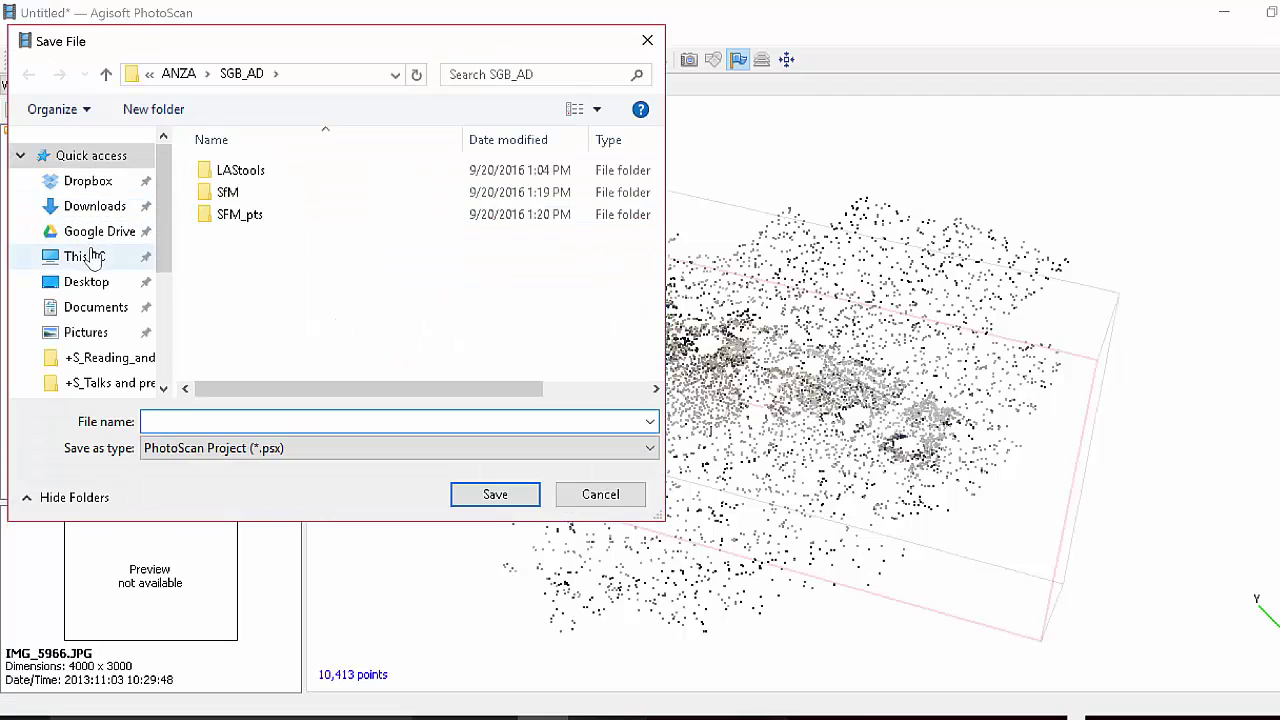
left_click(97, 284)
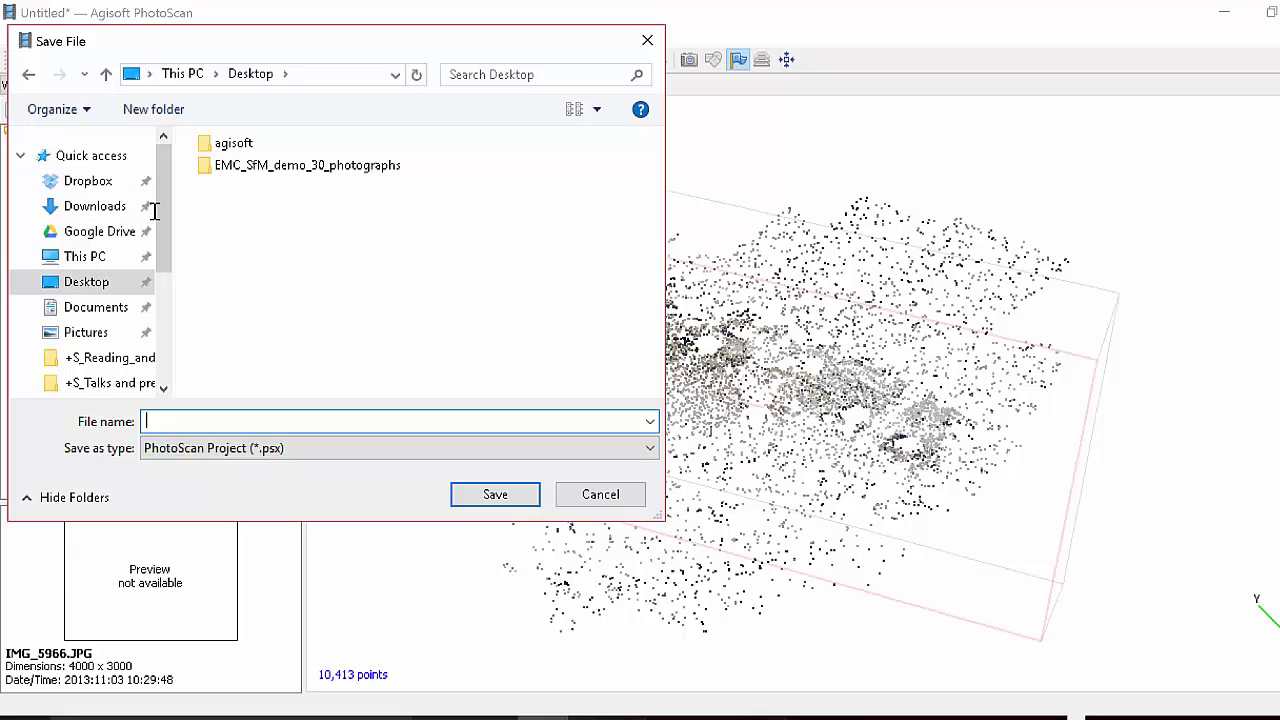
type("EMC")
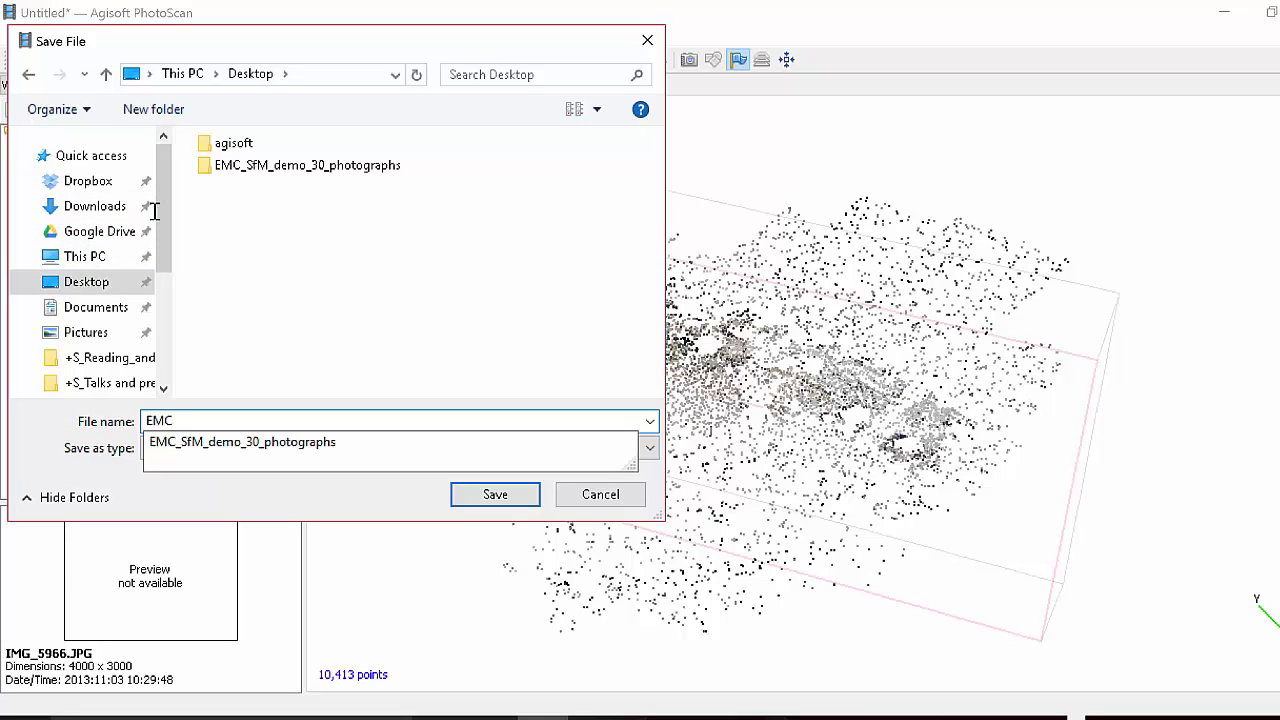
type("_demo")
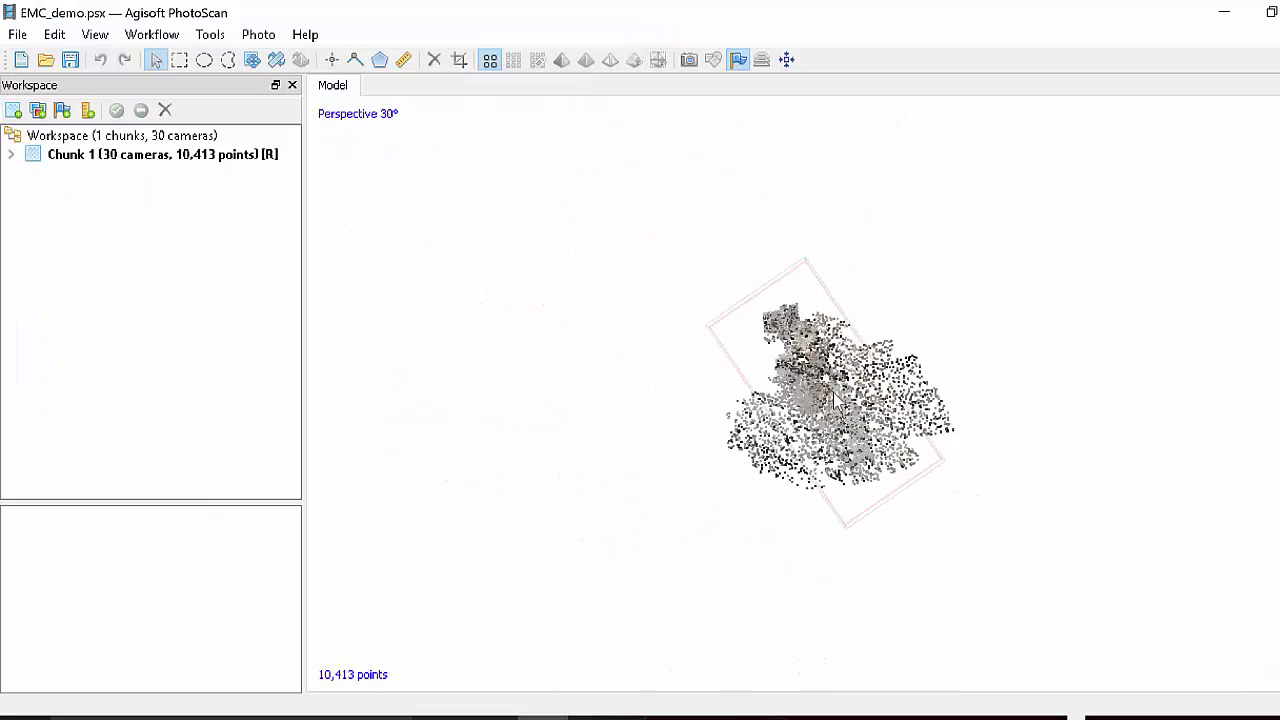
Step: Turn on Show Cameras and orbit to see the camera positions over the sparse cloud
left_click_drag(810, 259, 742, 414)
scroll(797, 413, "up", 5)
left_click(95, 34)
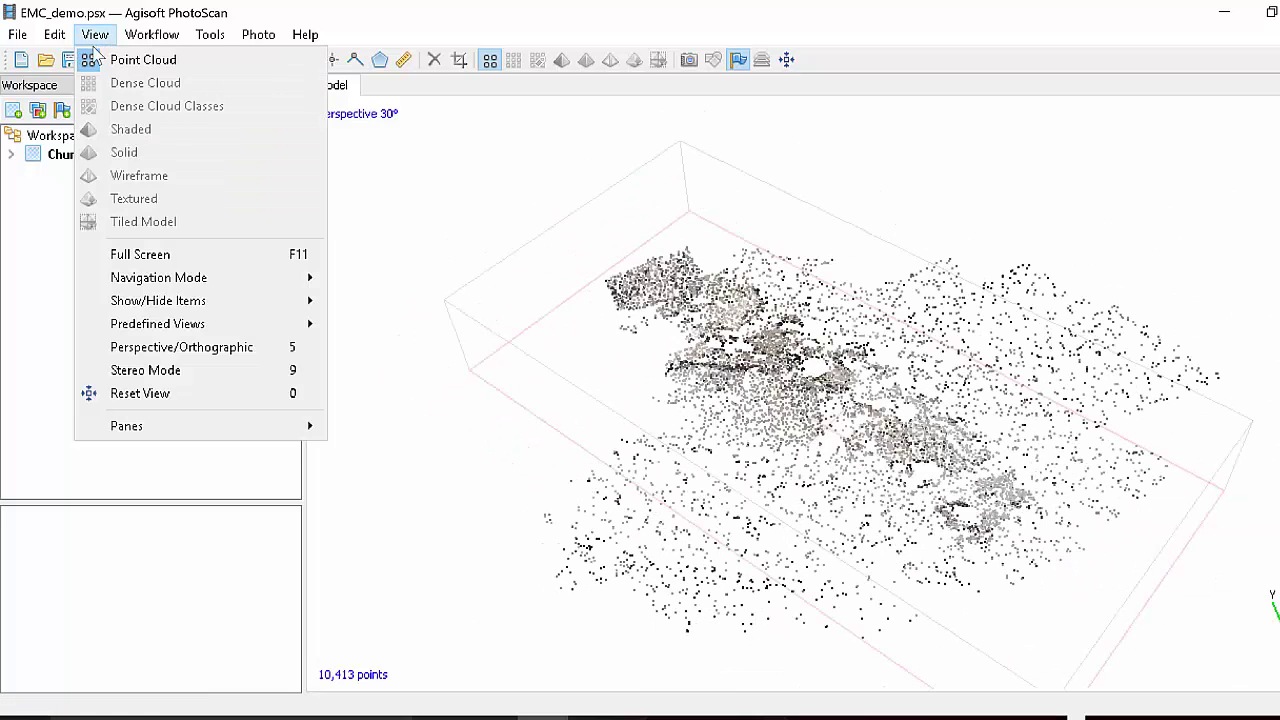
mouse_move(172, 298)
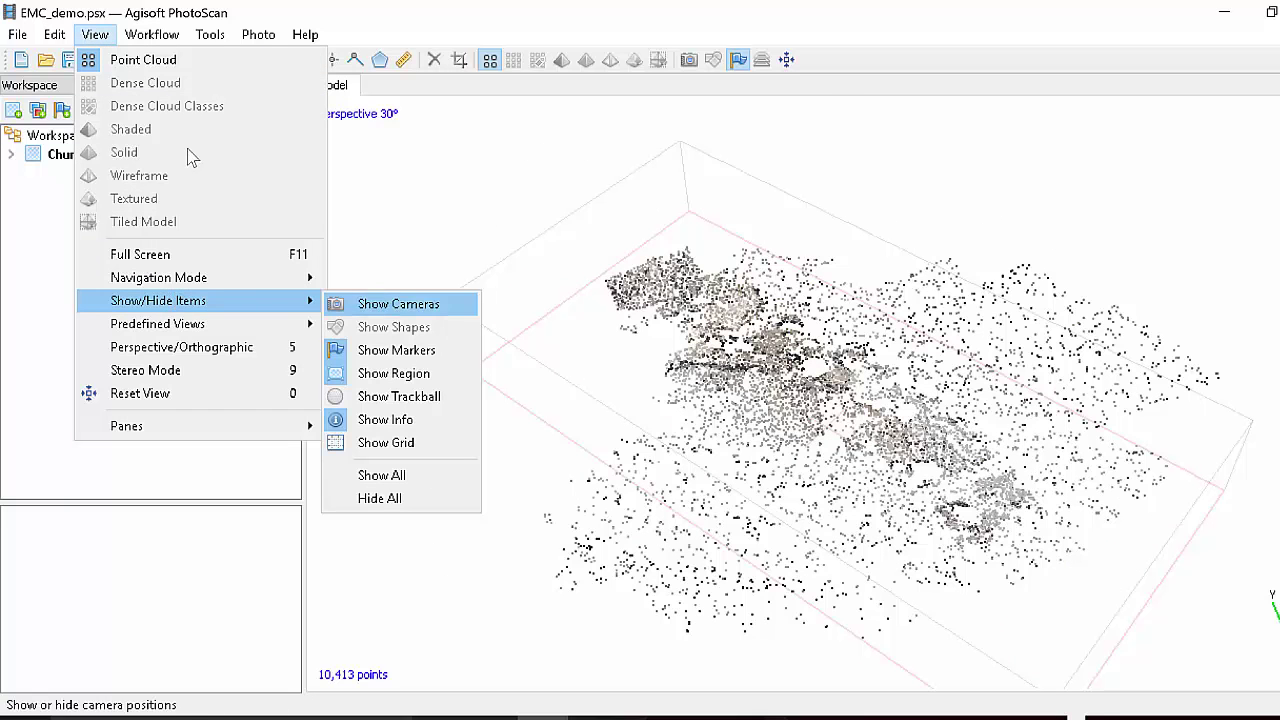
left_click(380, 302)
left_click_drag(655, 342, 858, 242)
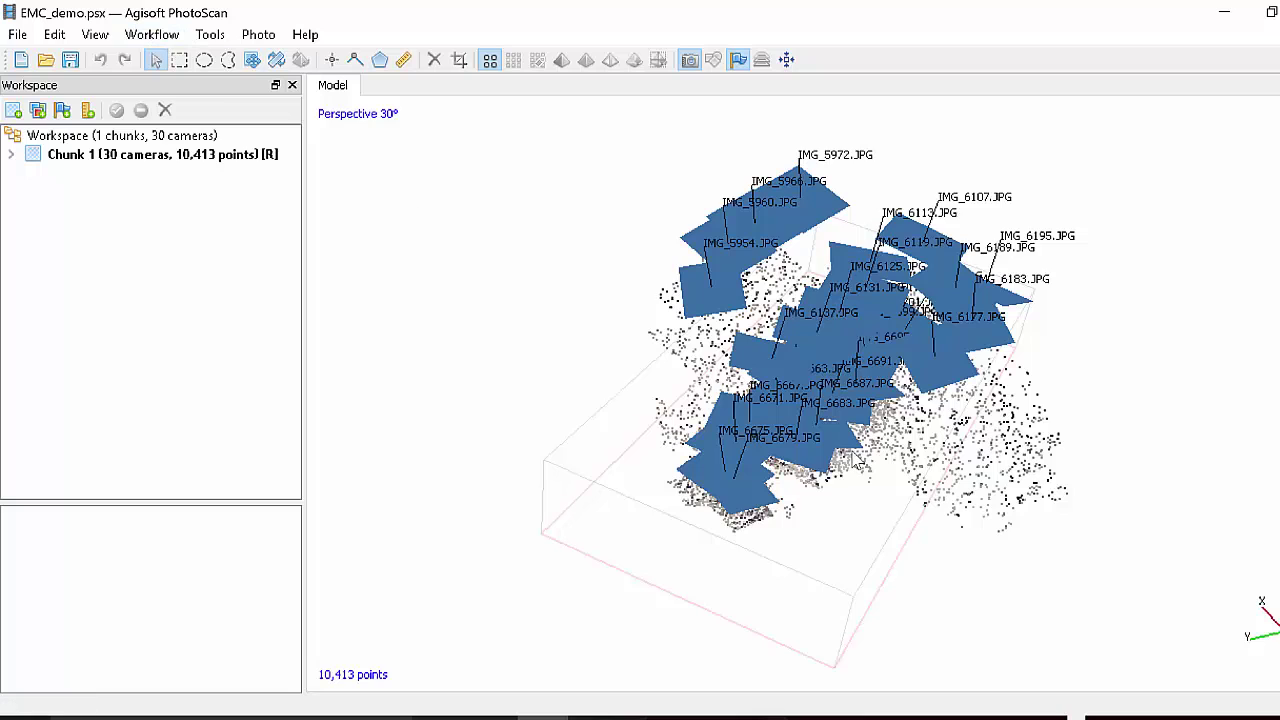
left_click_drag(852, 456, 812, 535)
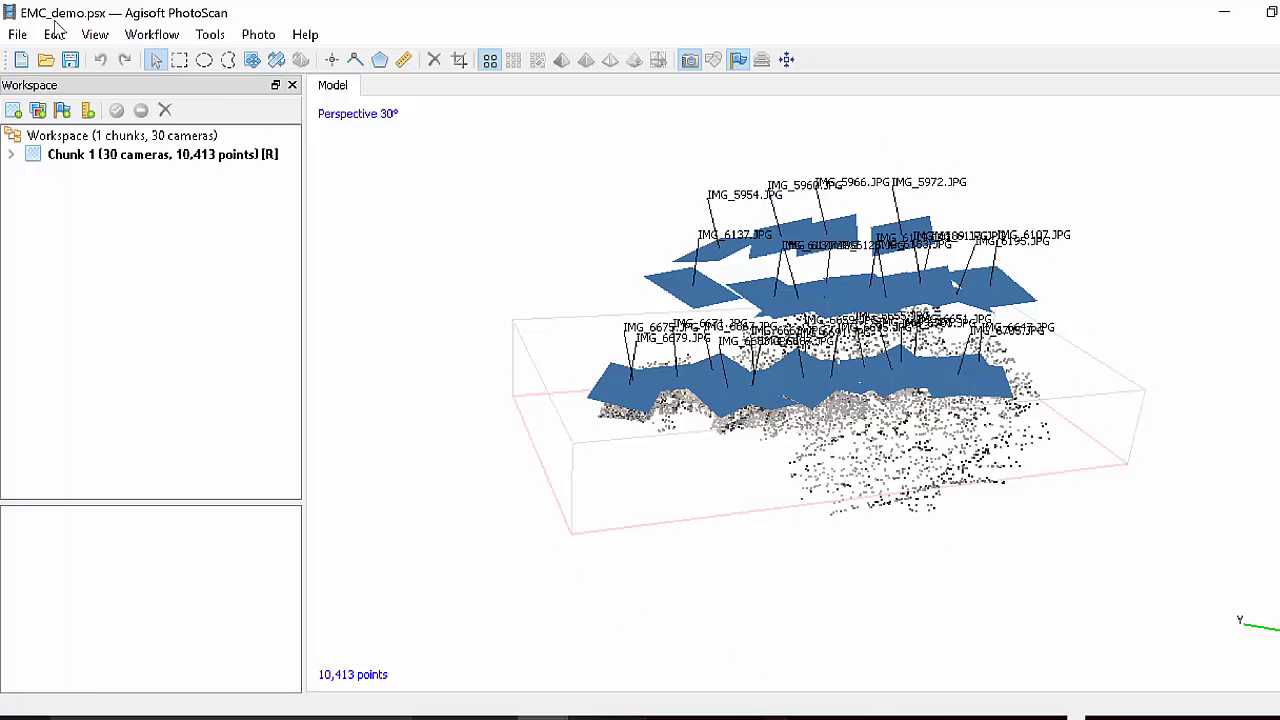
Step: Show the trackball and rotate the model around it
left_click(95, 34)
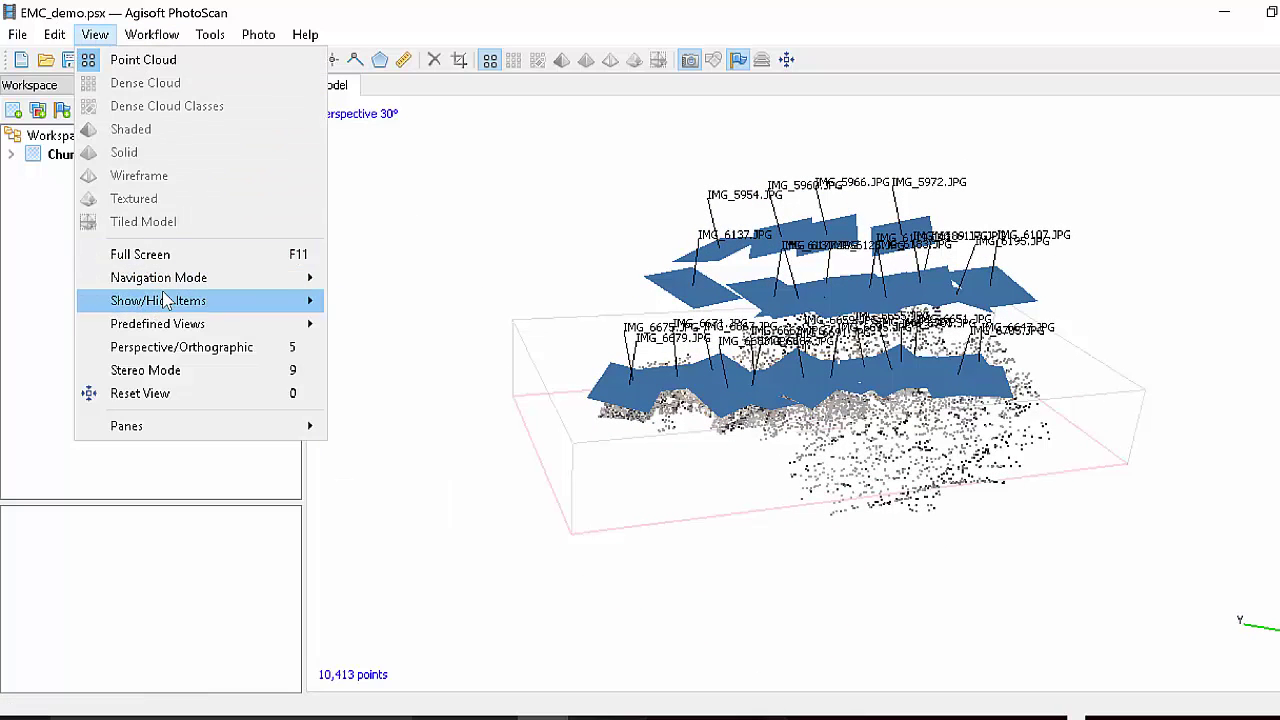
mouse_move(168, 301)
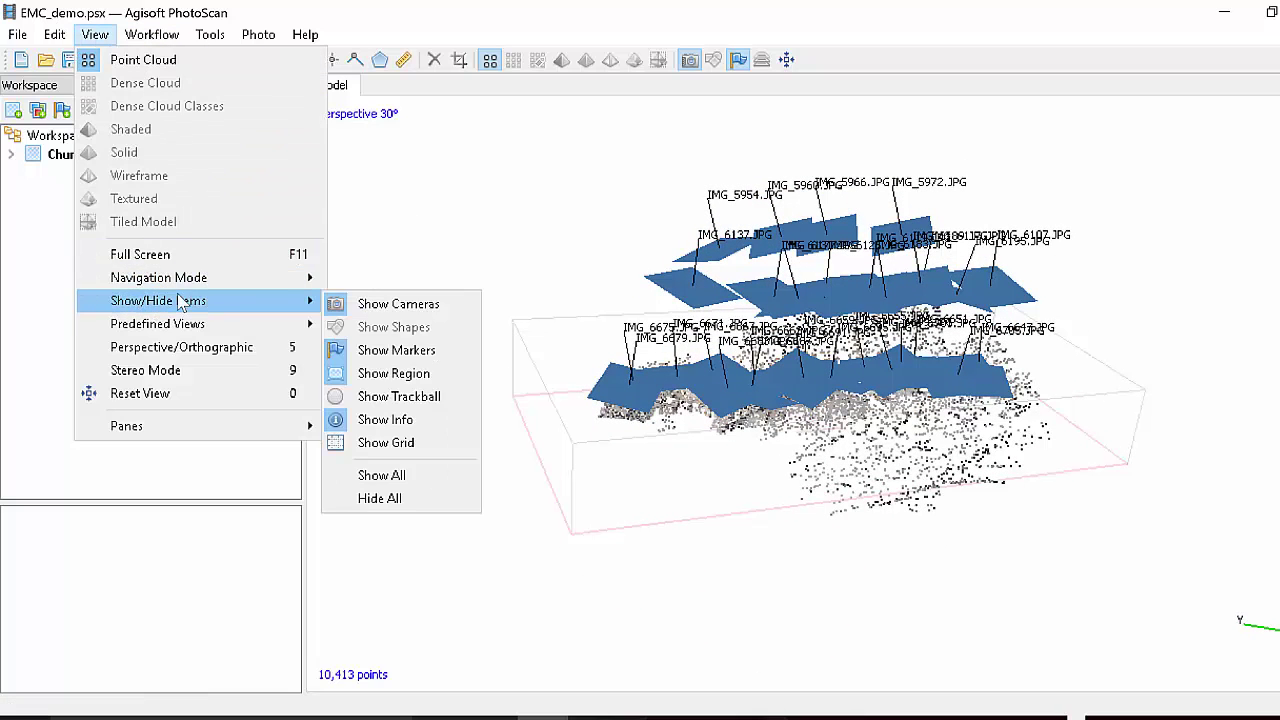
left_click(375, 398)
mouse_move(818, 462)
left_mouse_down()
mouse_move(831, 423)
mouse_move(824, 446)
left_mouse_up()
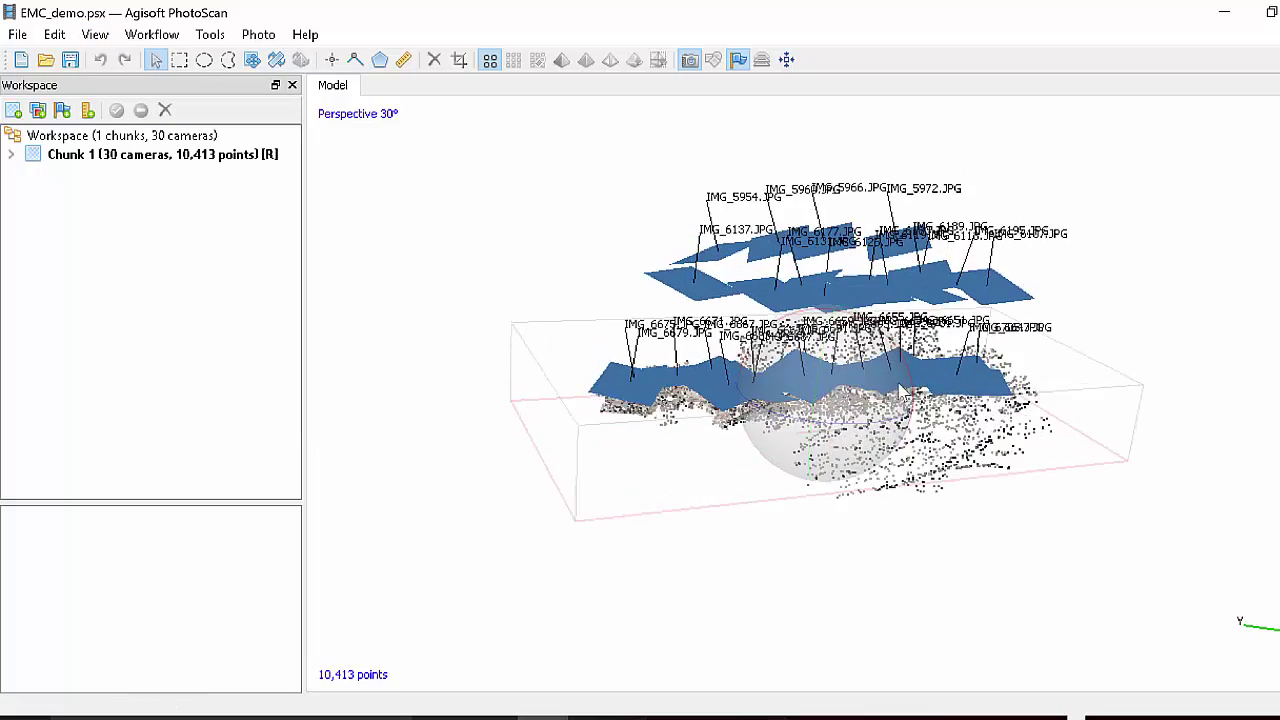
left_click_drag(903, 389, 838, 332)
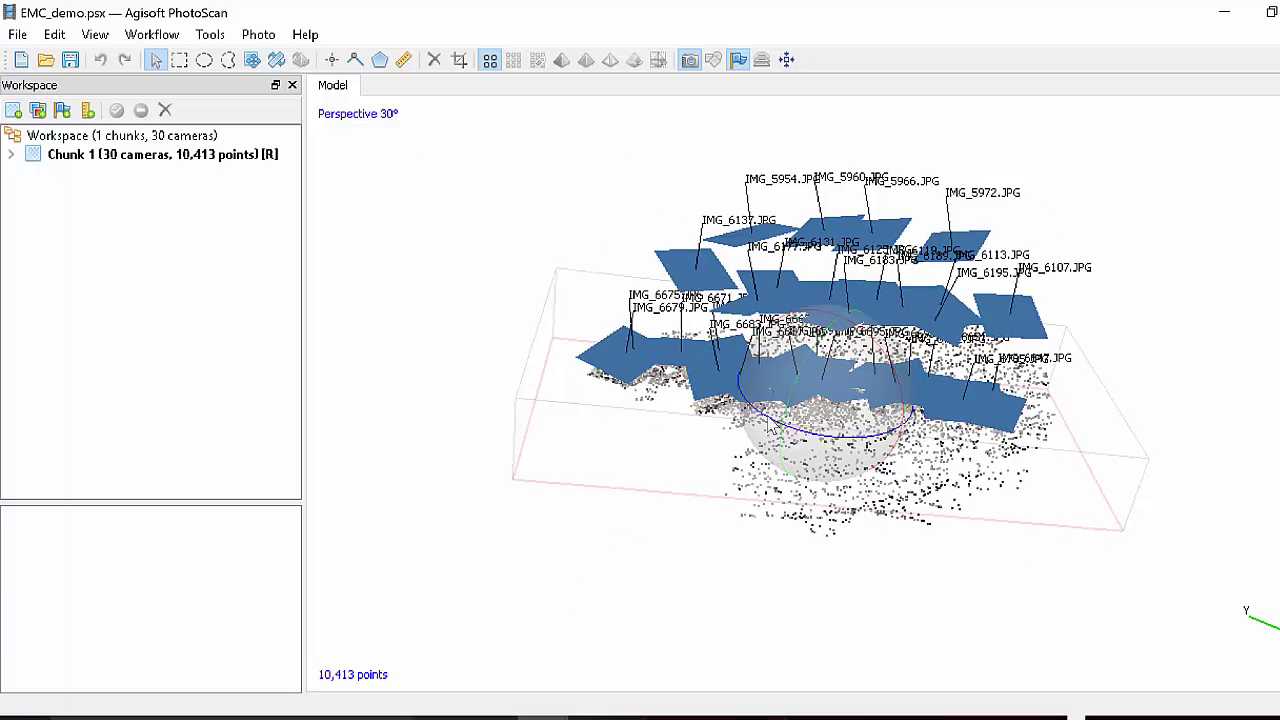
left_click_drag(770, 425, 730, 395)
Step: Hide the trackball again
left_click(95, 34)
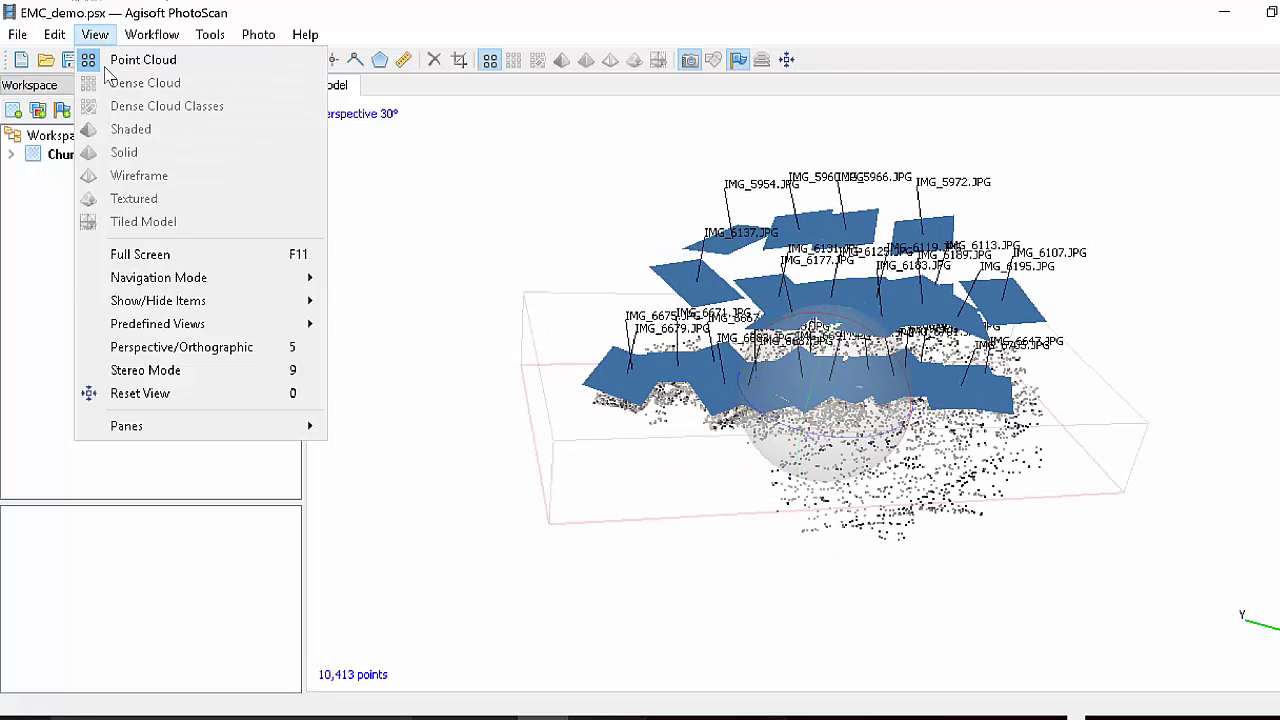
mouse_move(163, 300)
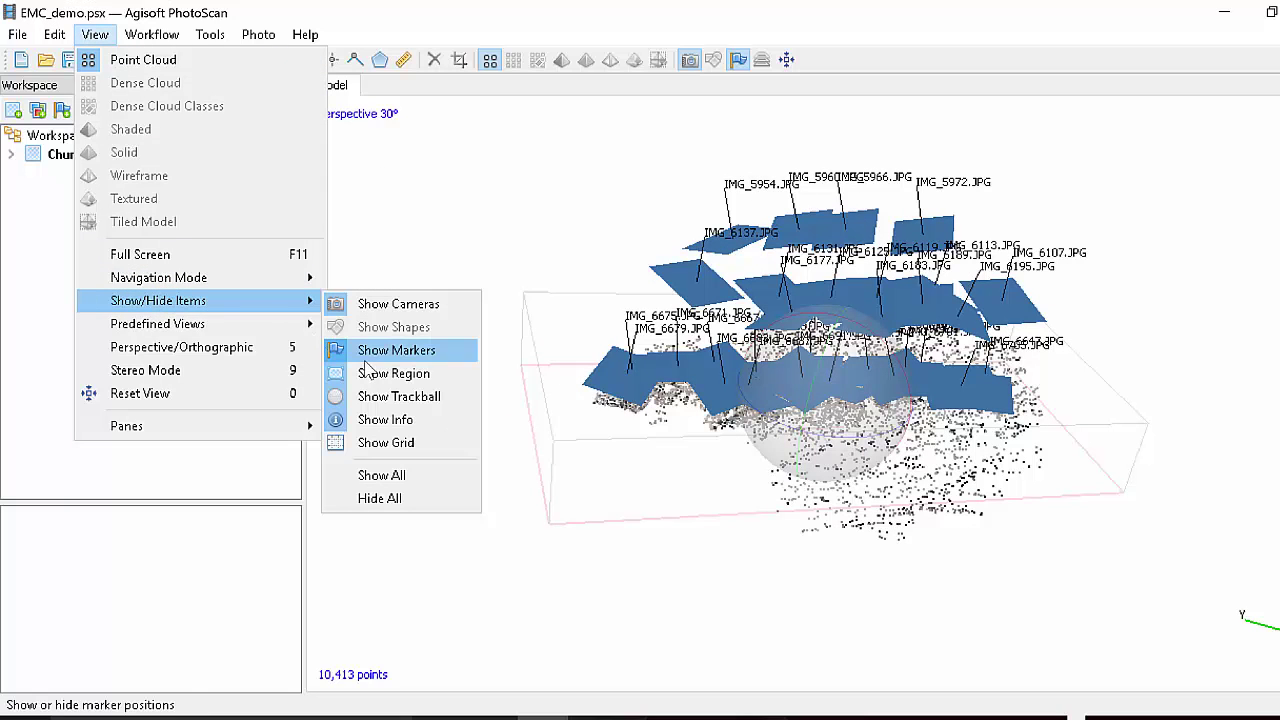
left_click(367, 397)
left_click_drag(785, 358, 775, 373)
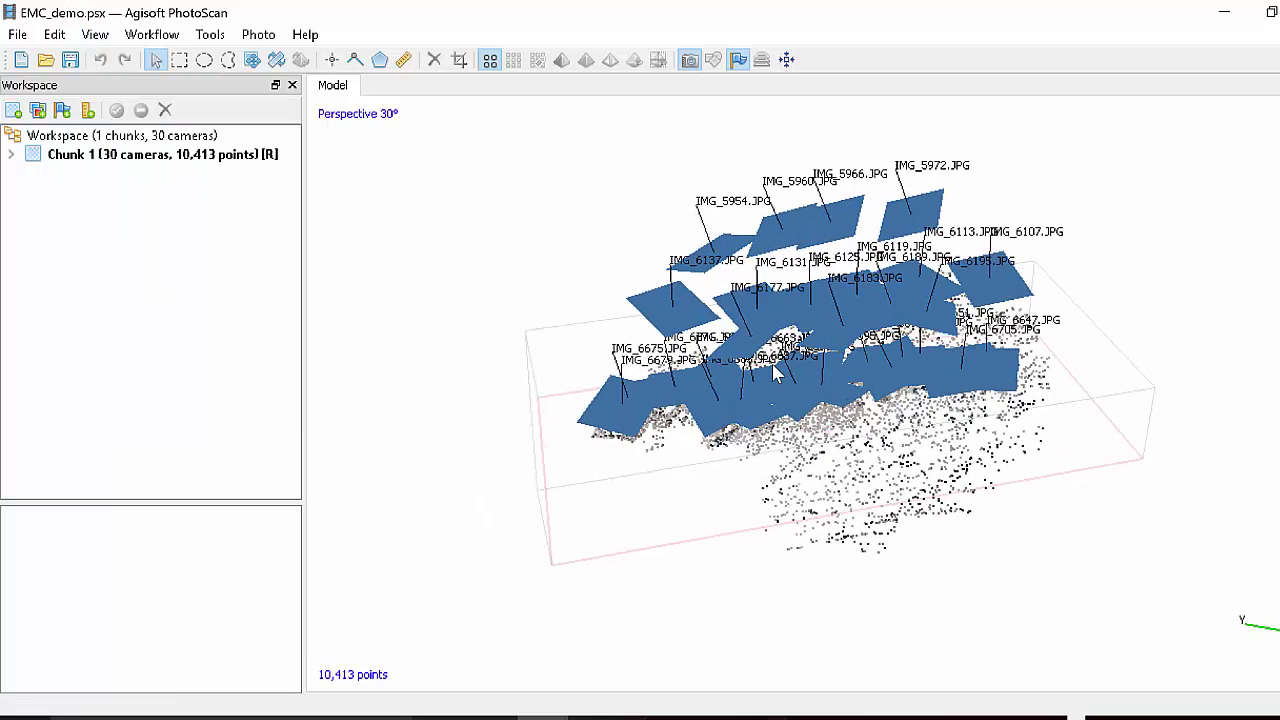
Step: Run Build Dense Cloud with Quality set to Medium
left_click(140, 34)
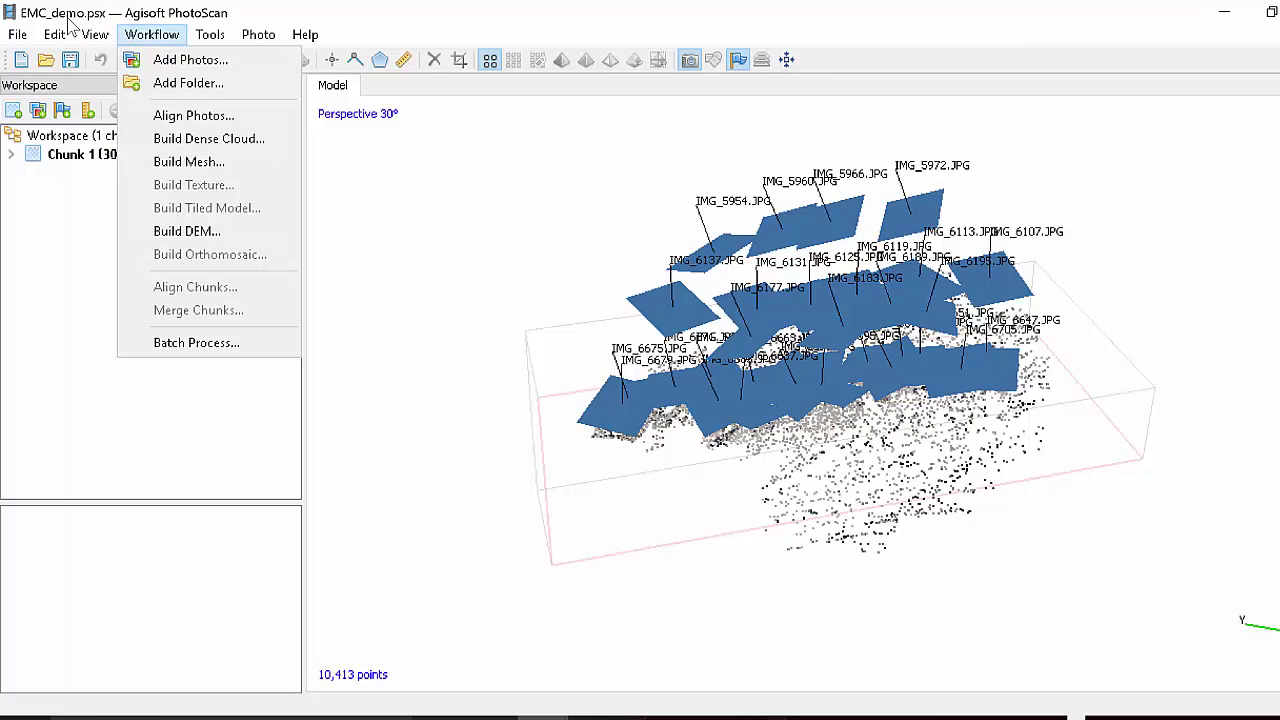
left_click(158, 142)
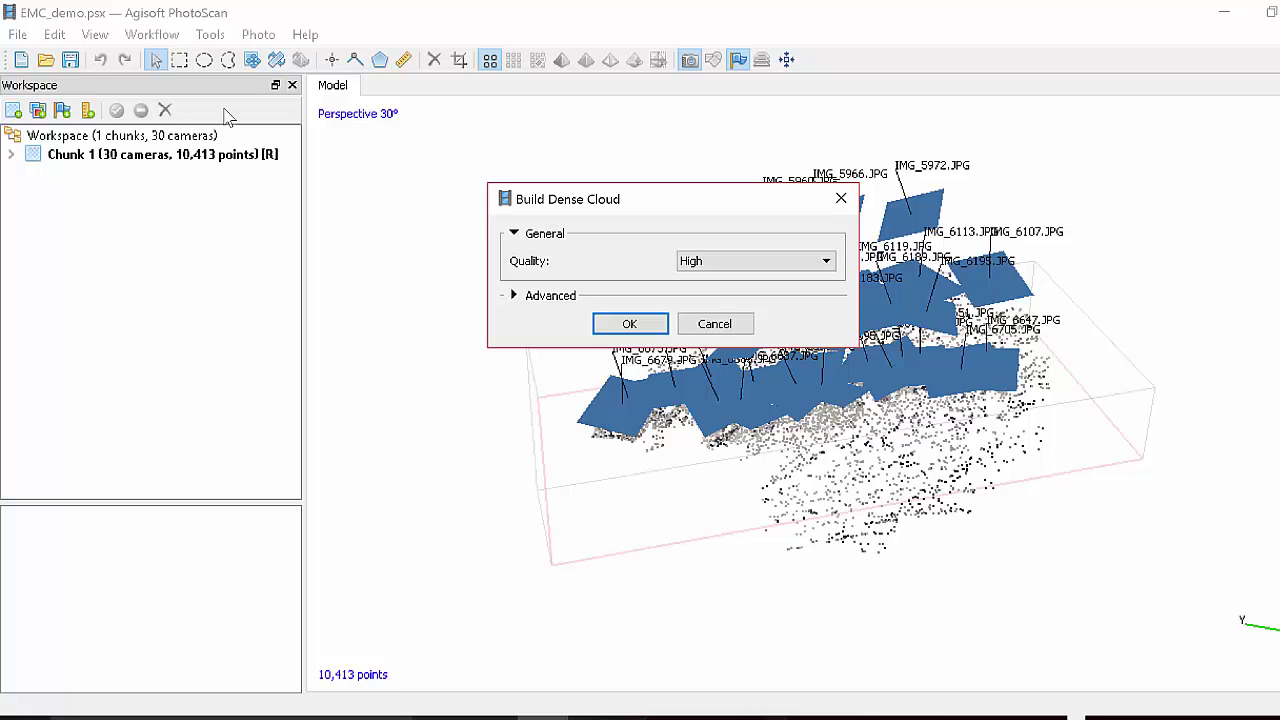
left_click(714, 260)
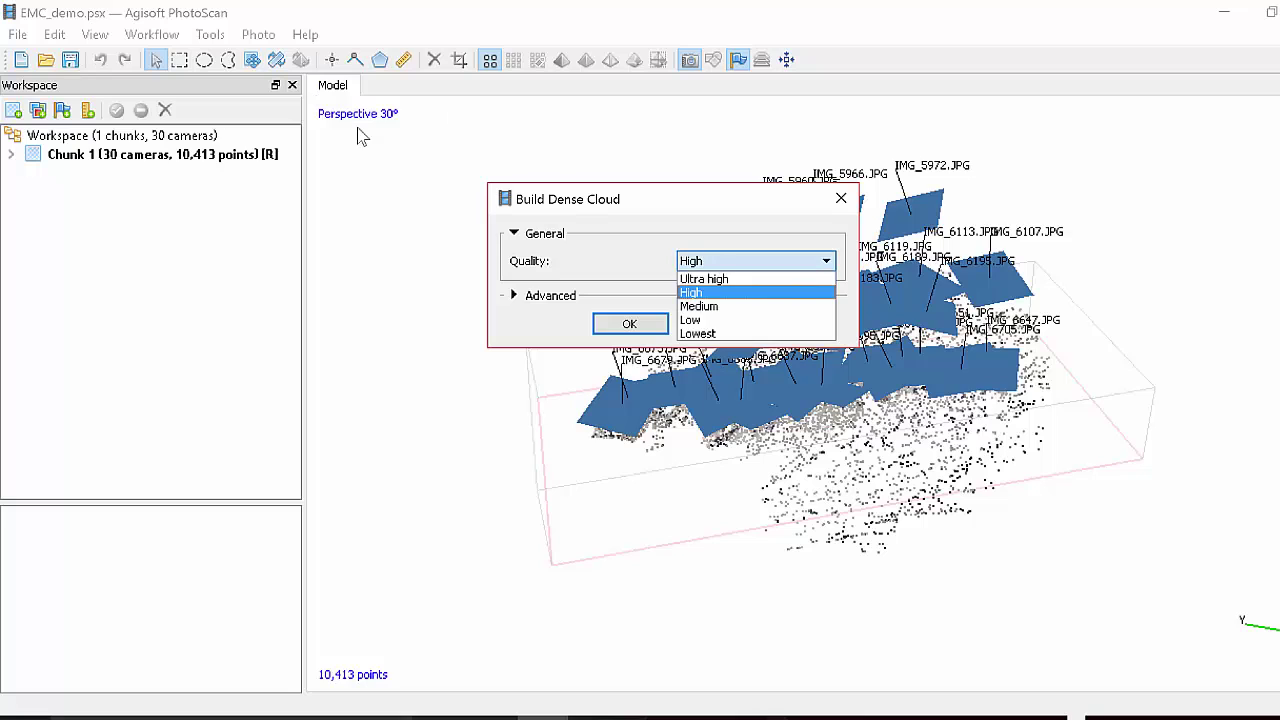
left_click(716, 306)
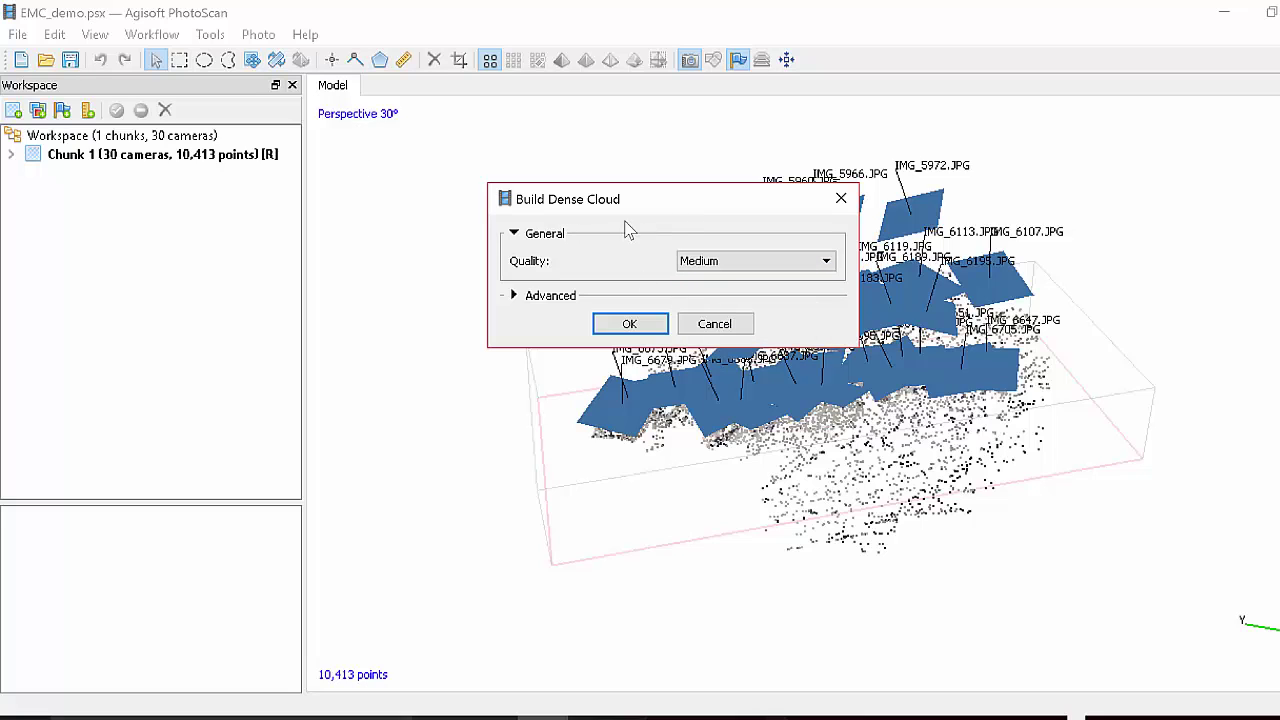
left_click(631, 323)
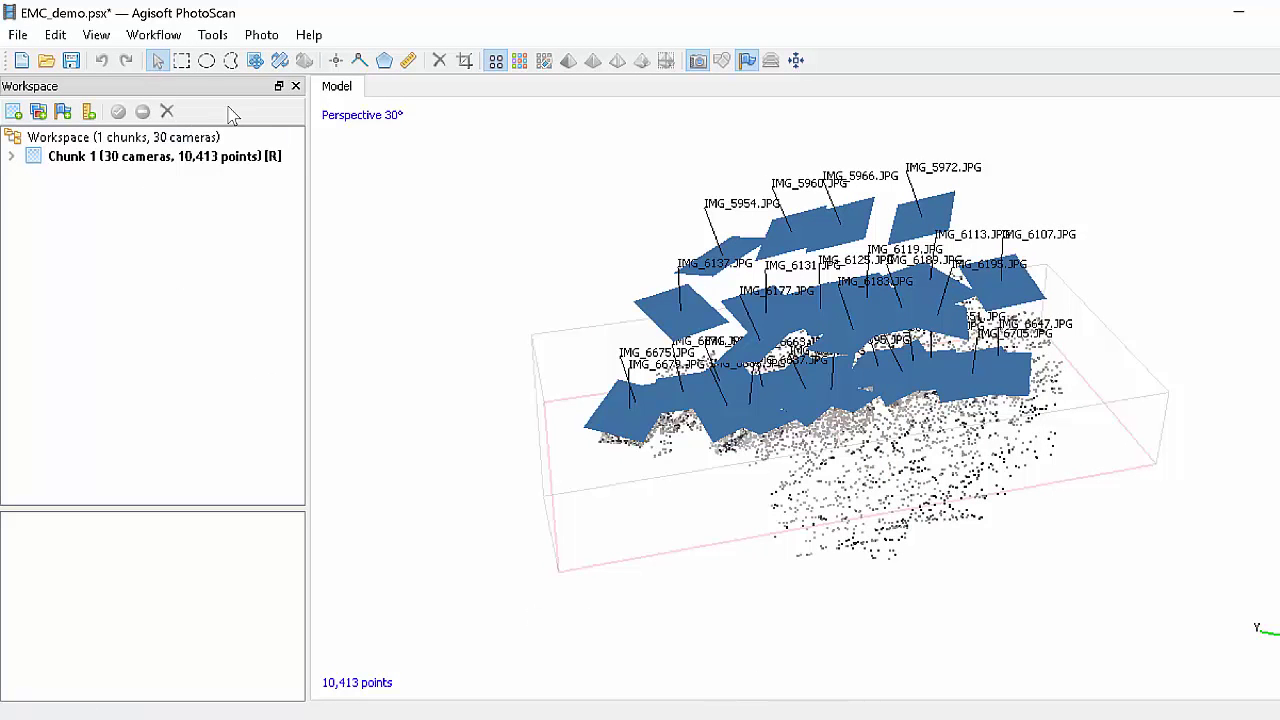
Step: Display the dense cloud instead of the sparse points and orbit it
left_click(153, 34)
mouse_move(96, 34)
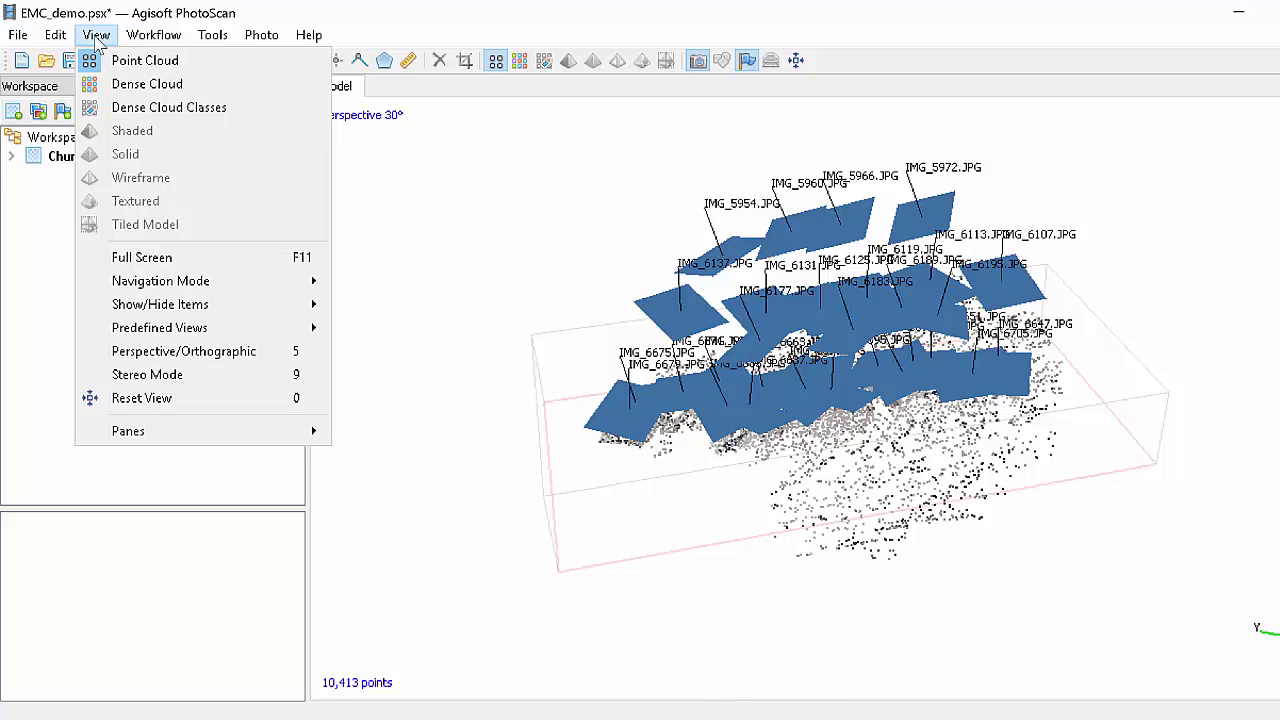
left_click(125, 83)
left_click_drag(914, 333, 894, 370)
scroll(681, 377, "up", 5)
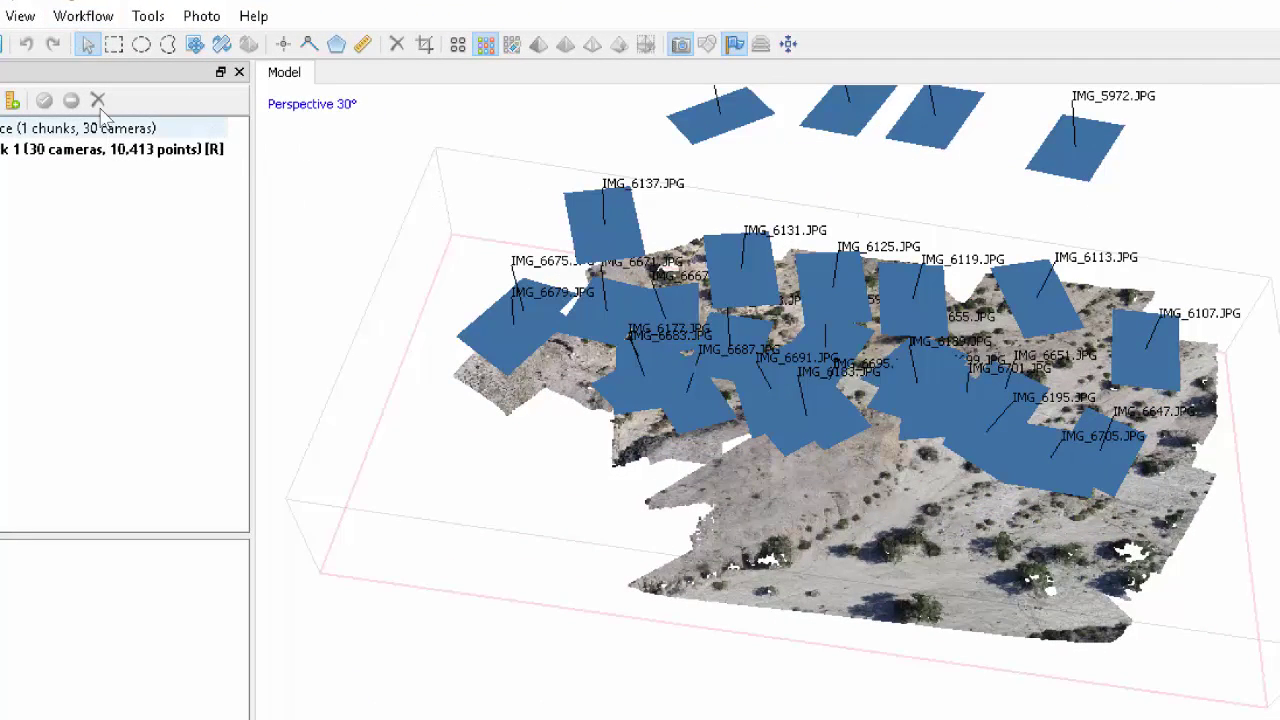
Step: Hide the camera positions and zoom in to inspect the dense cloud closely
left_click(20, 16)
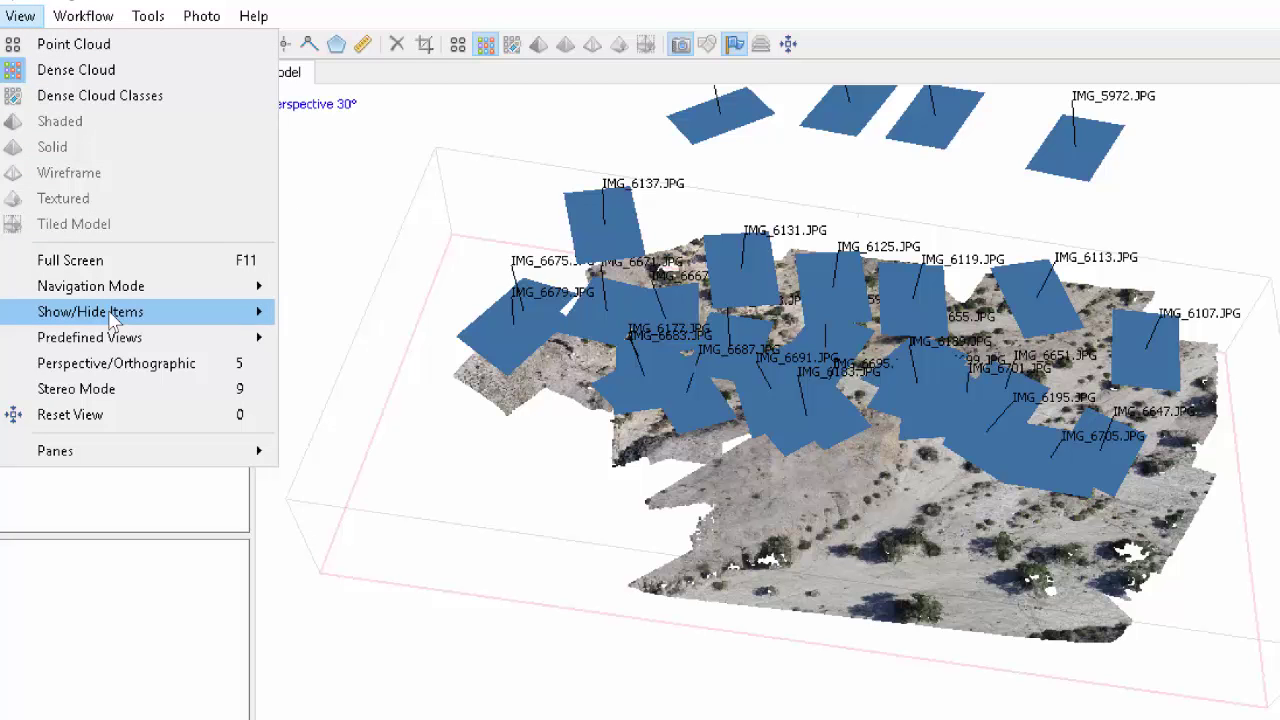
mouse_move(118, 312)
left_click(357, 315)
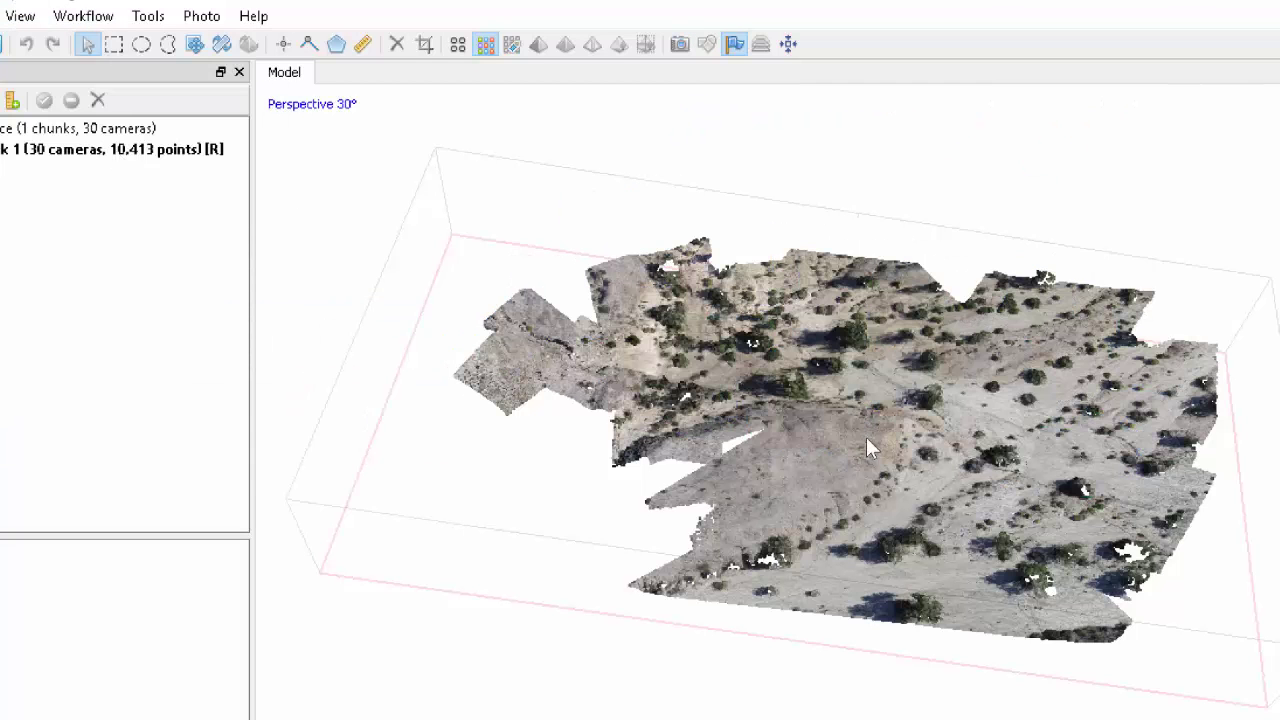
scroll(867, 437, "up", 4)
left_click_drag(1143, 543, 1170, 287)
scroll(854, 416, "up", 4)
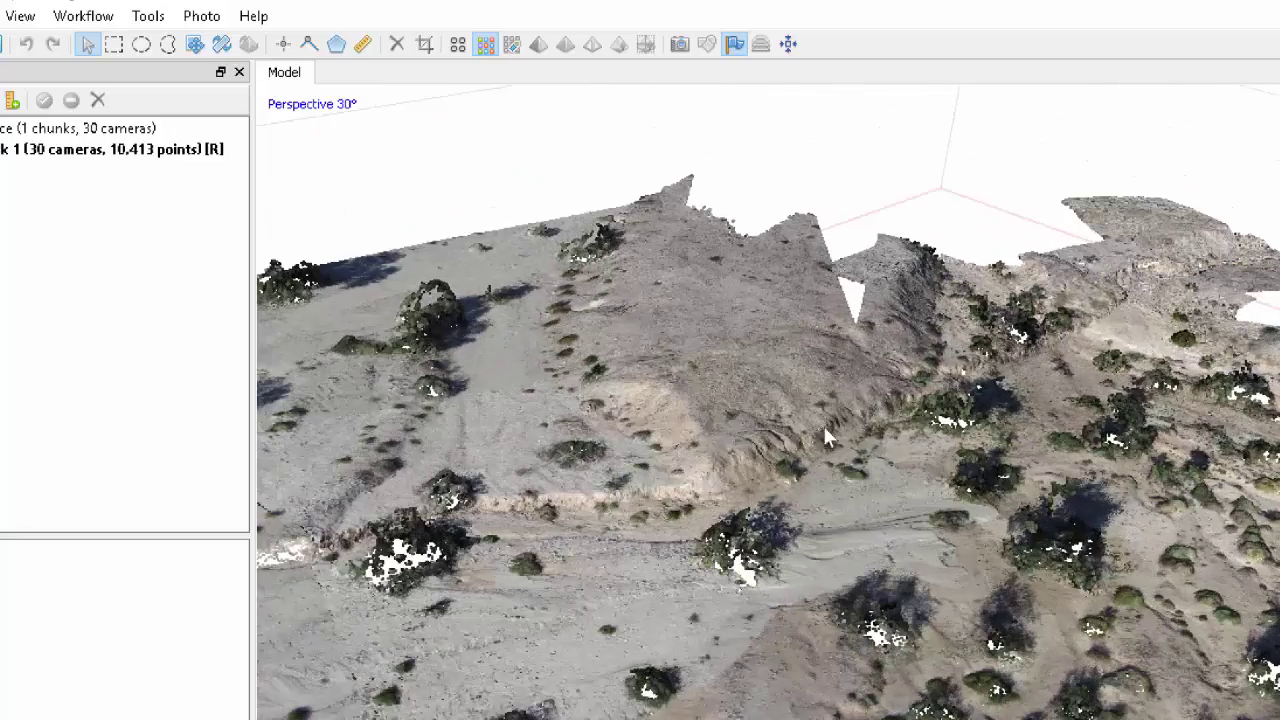
Step: Tilt to an oblique perspective and zoom back out over the whole site
left_click_drag(662, 418, 772, 307)
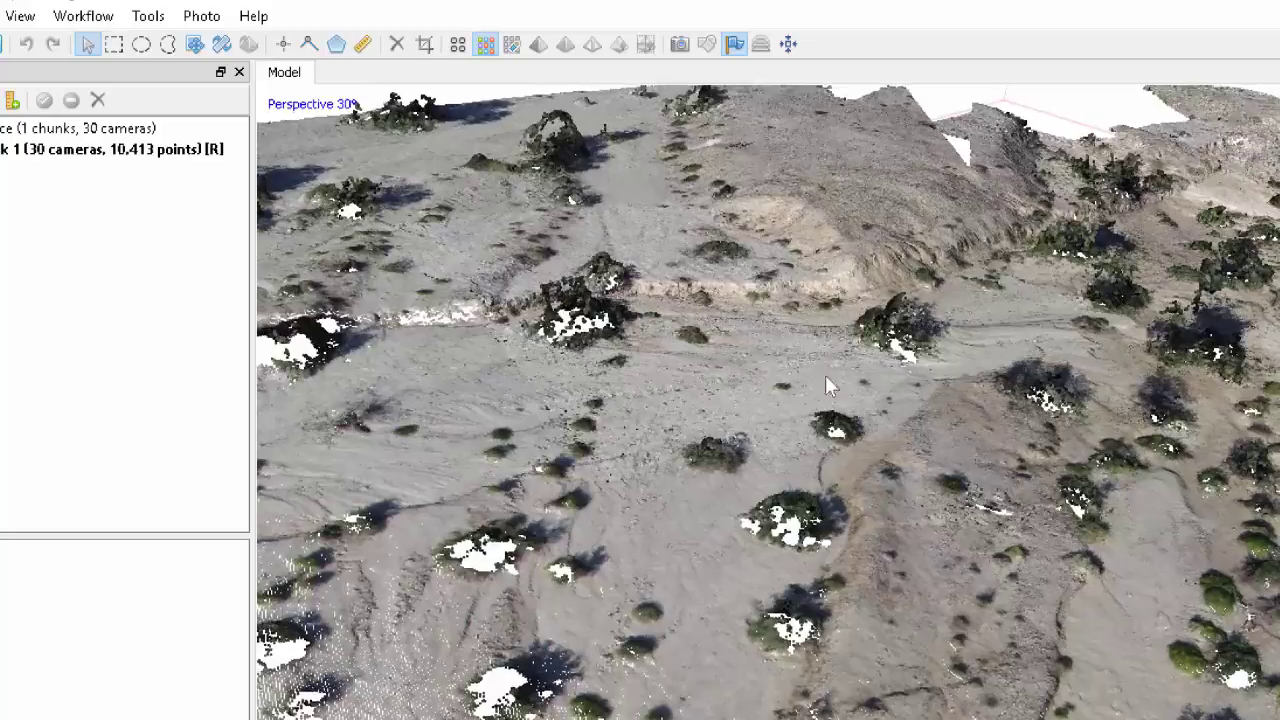
scroll(828, 425, "up", 4)
left_click_drag(828, 425, 889, 413)
scroll(888, 410, "down", 3)
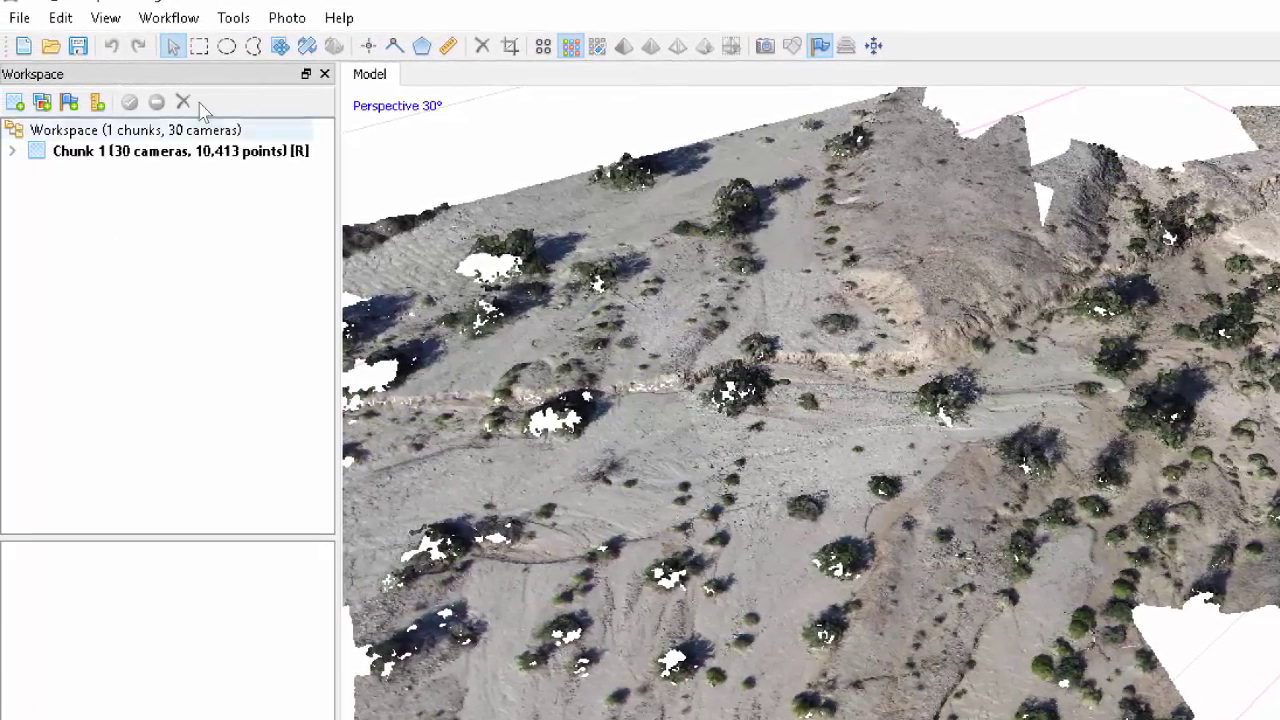
Step: Export the points to an LAS file named EMC_demo, keeping Local Coordinates (m)
left_click(19, 18)
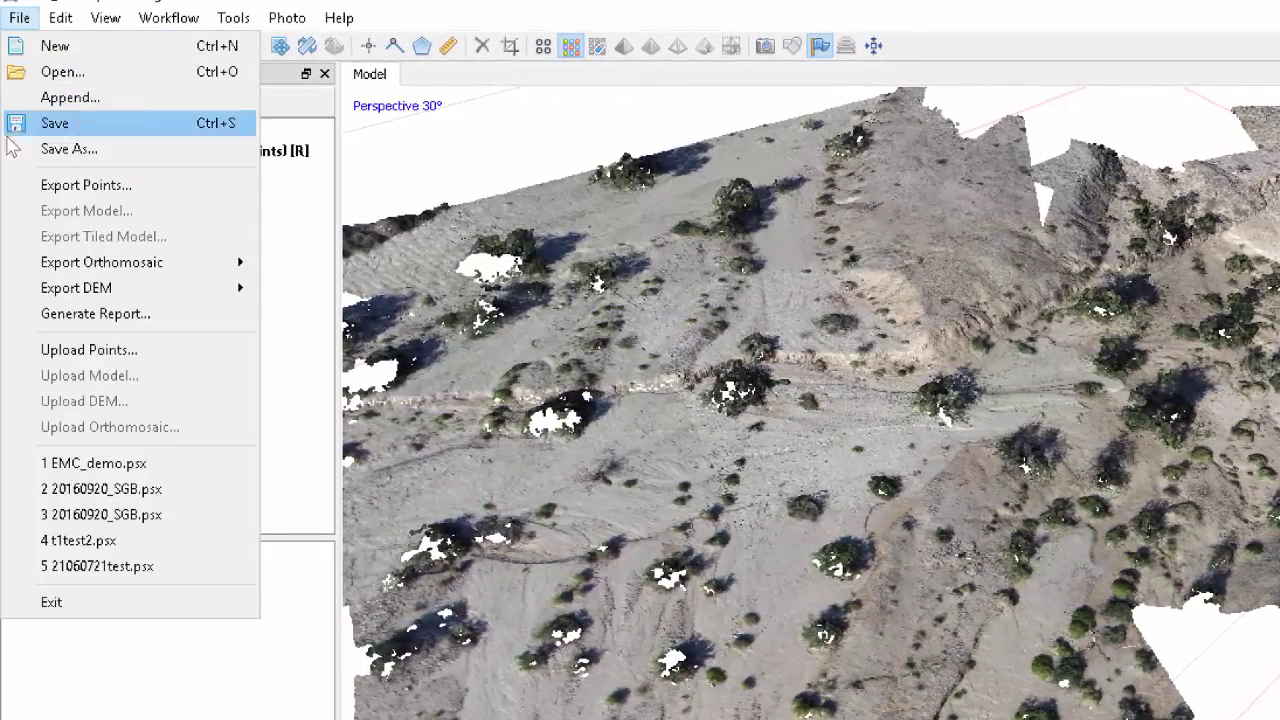
key("Return")
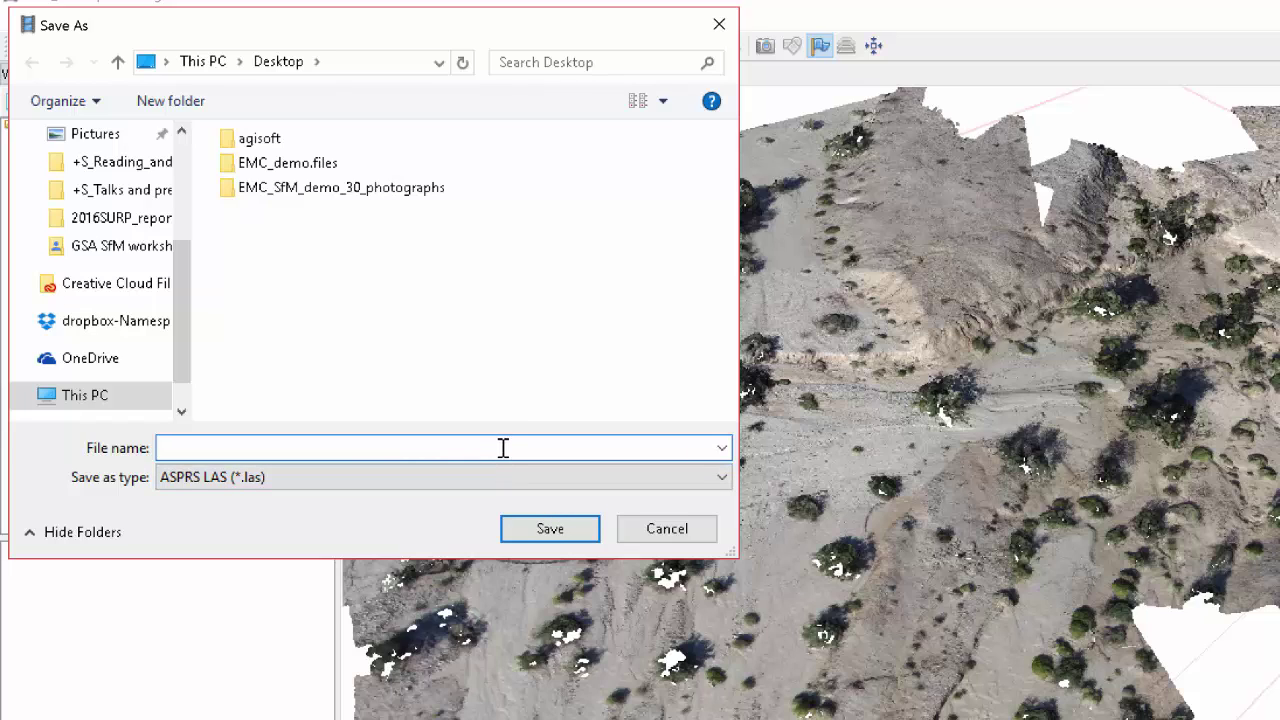
type("EMC")
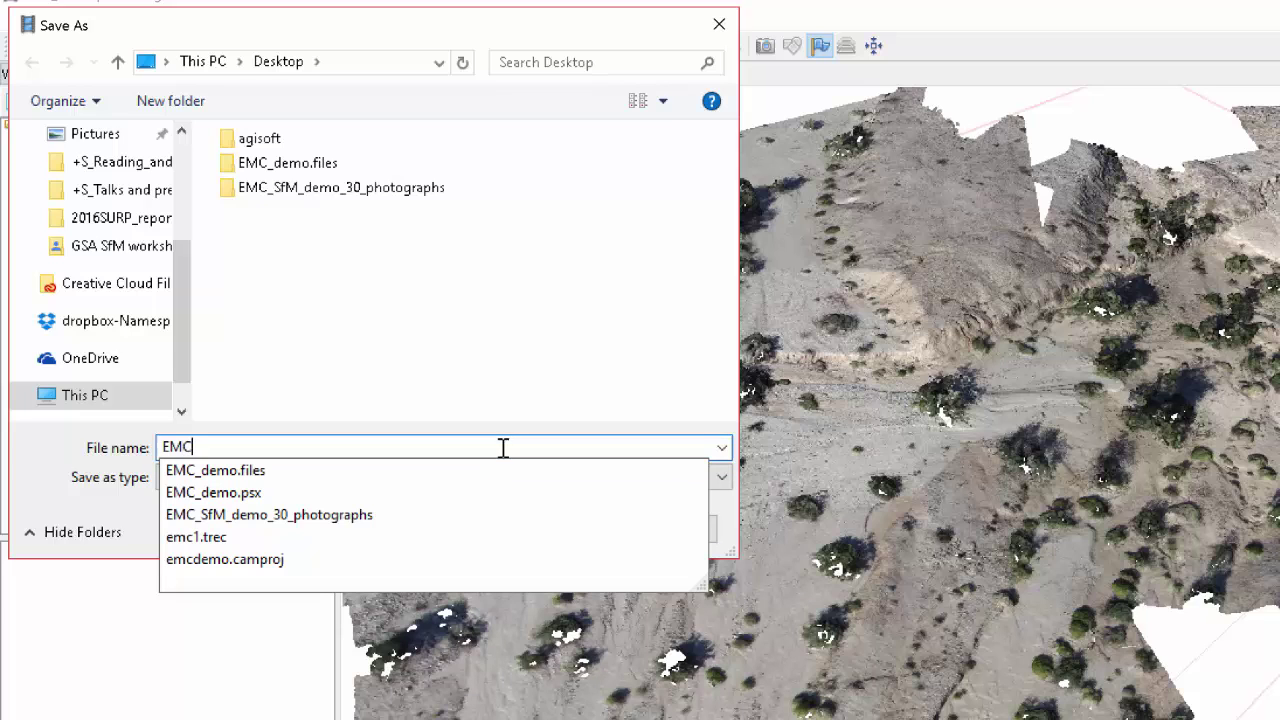
type("_demo")
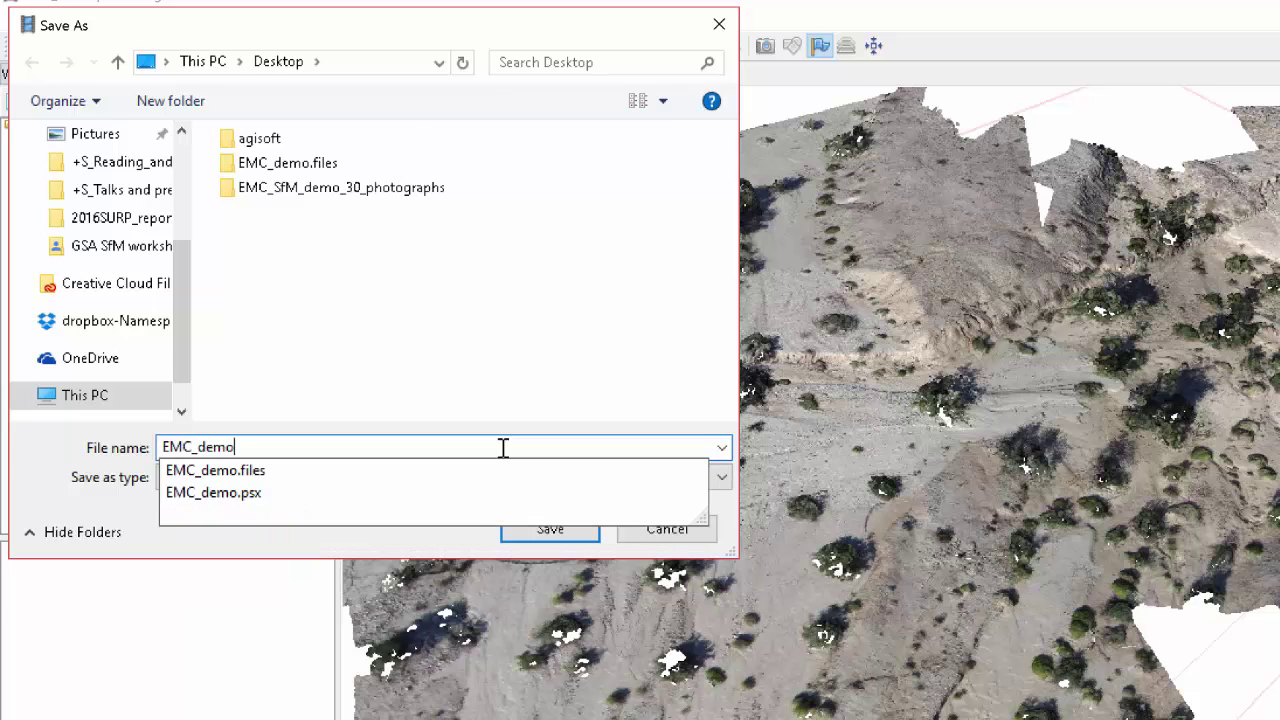
key("Return")
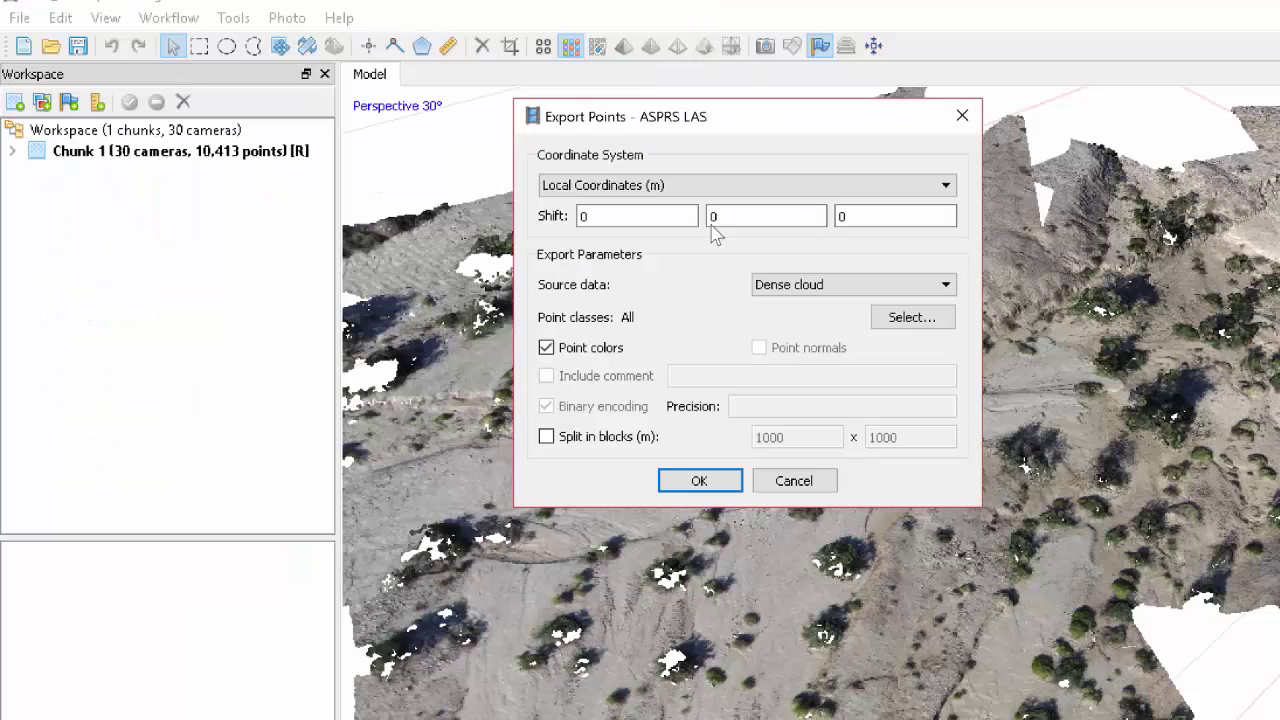
left_click(642, 188)
left_click(625, 204)
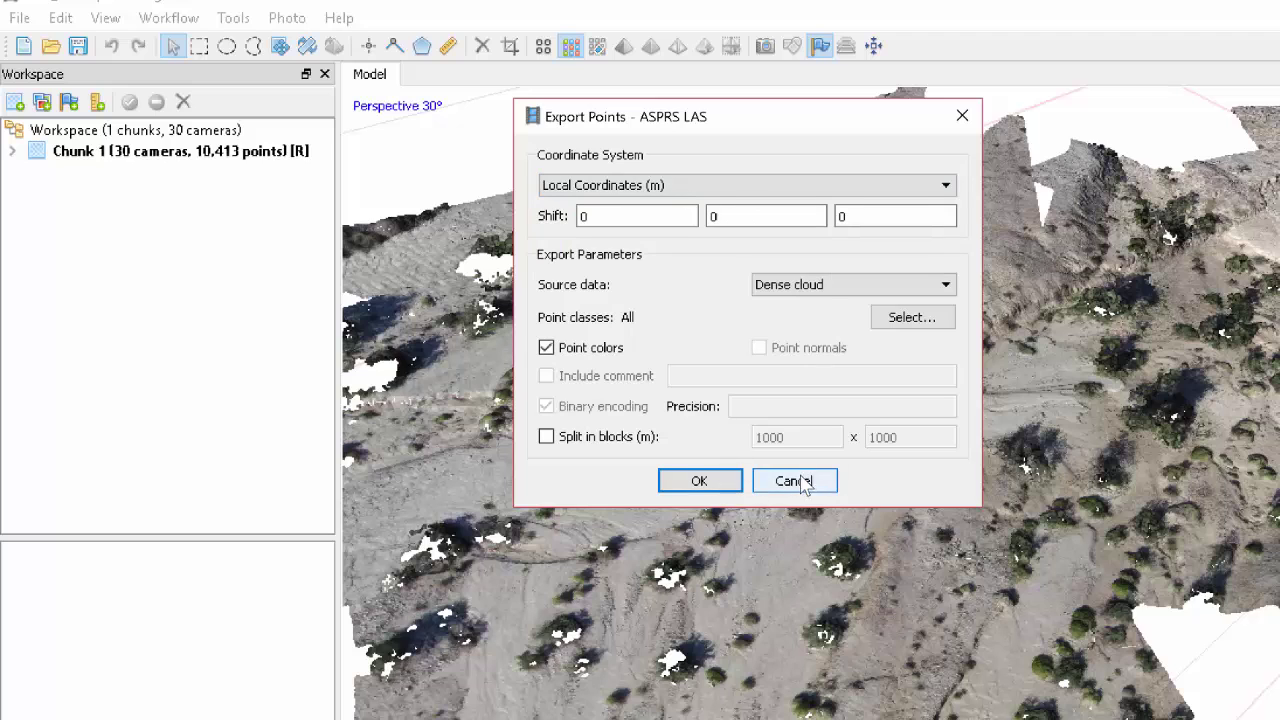
Step: Complete the EMC_demo point cloud export, then set up a mesh build
left_click(692, 483)
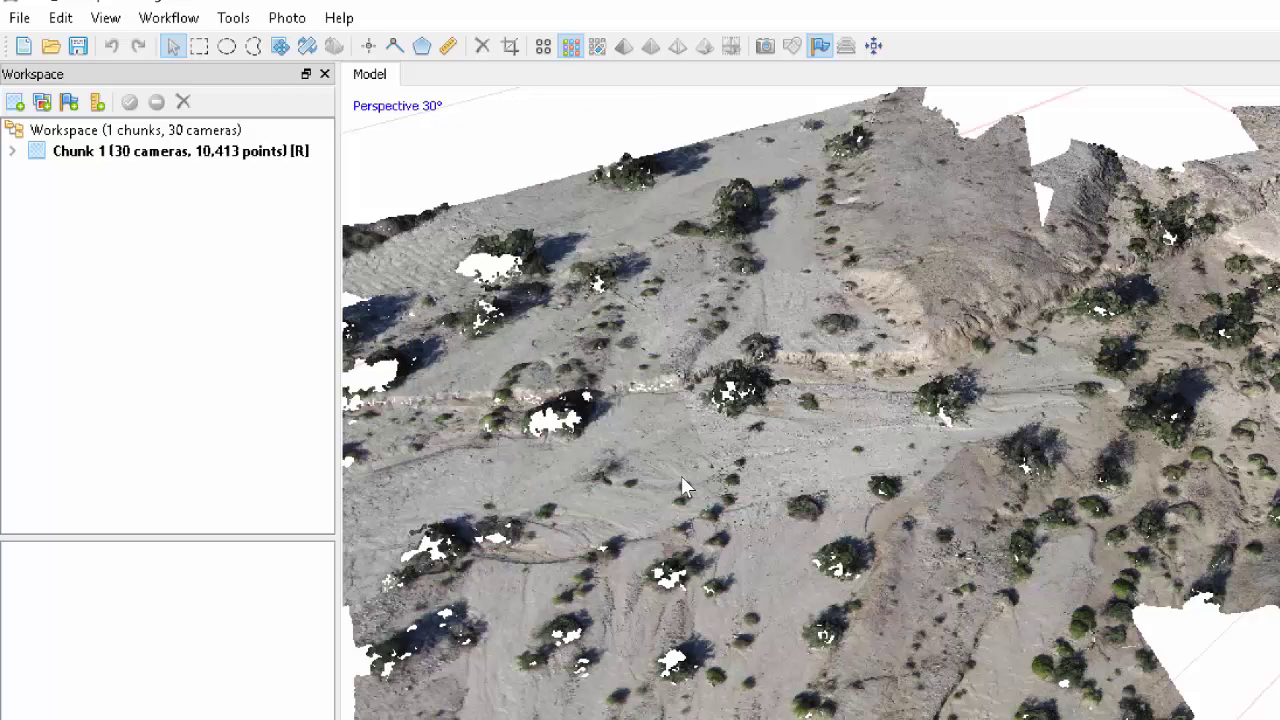
scroll(852, 476, "down", 2)
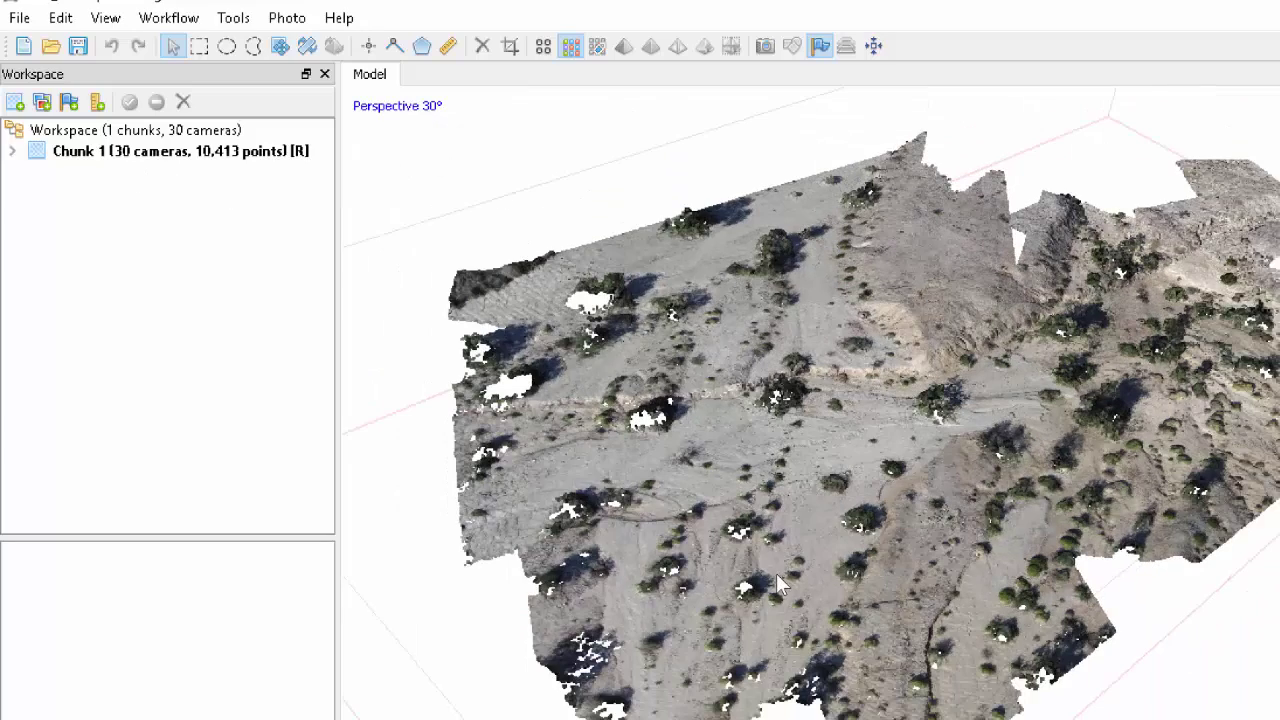
left_click(168, 18)
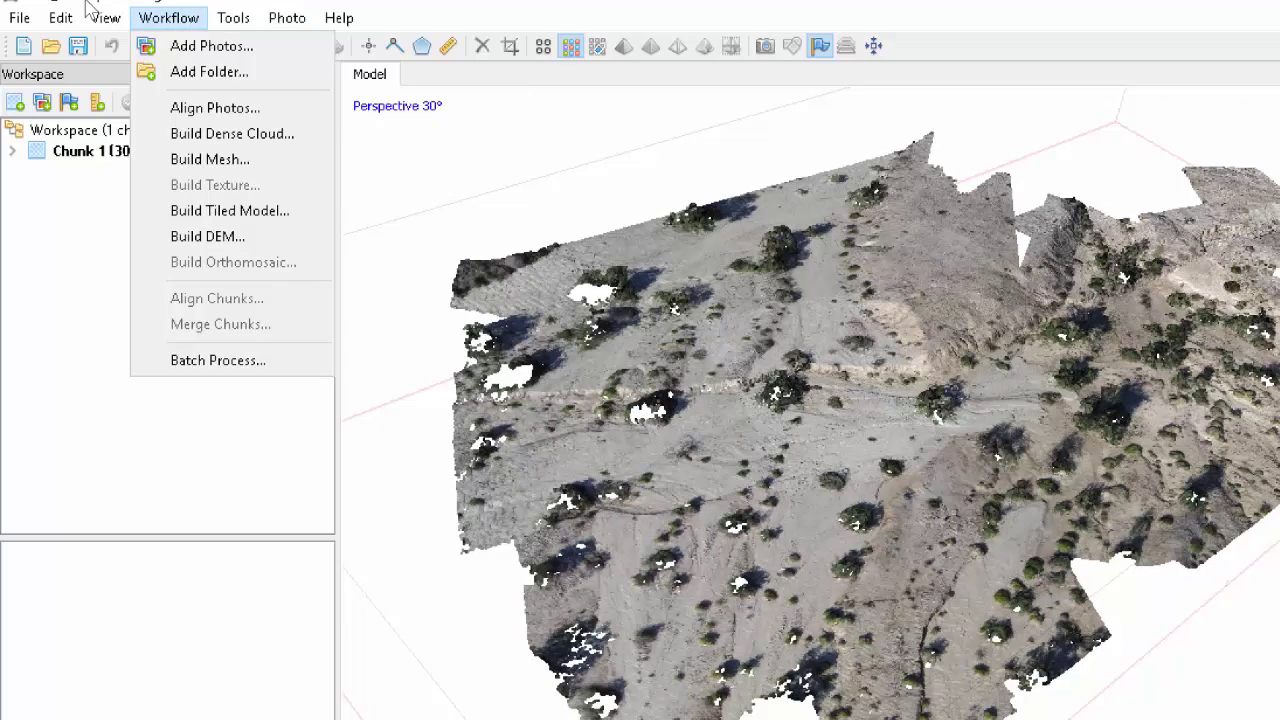
left_click(209, 159)
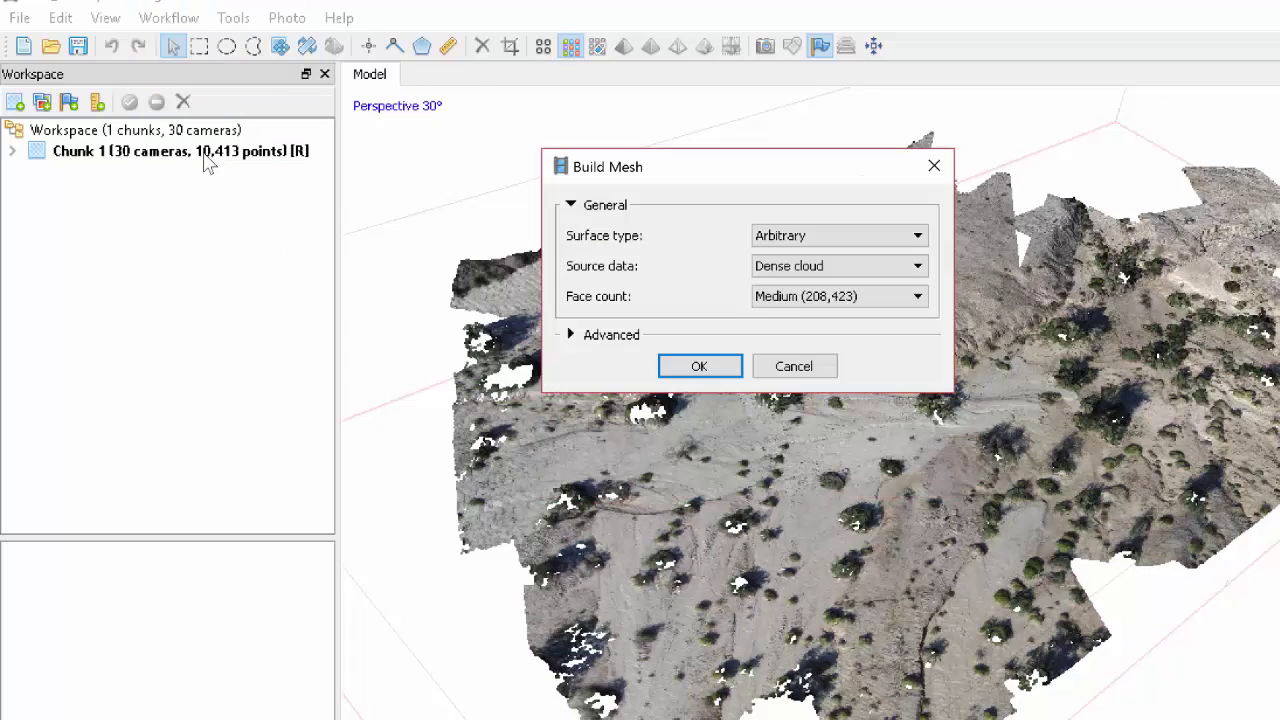
left_click_drag(685, 178, 1017, 397)
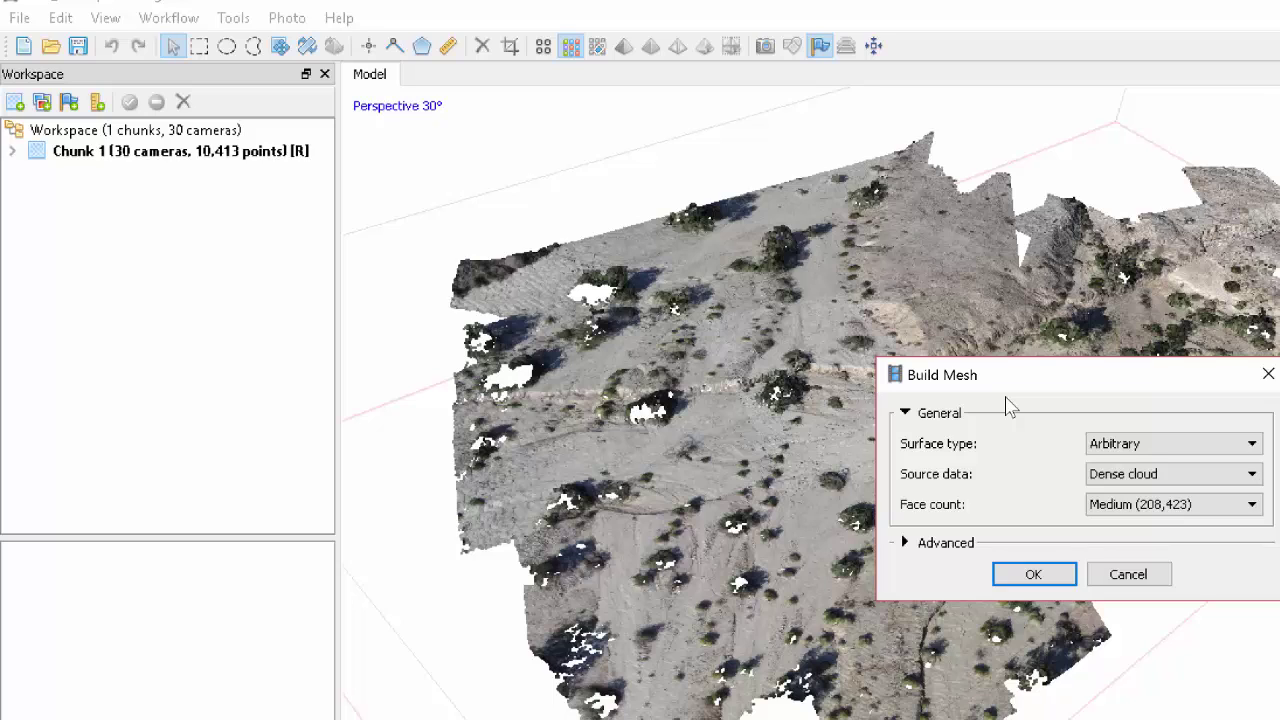
Step: Build the mesh with Height field surface type and Medium face count
left_click(1111, 452)
key("Escape")
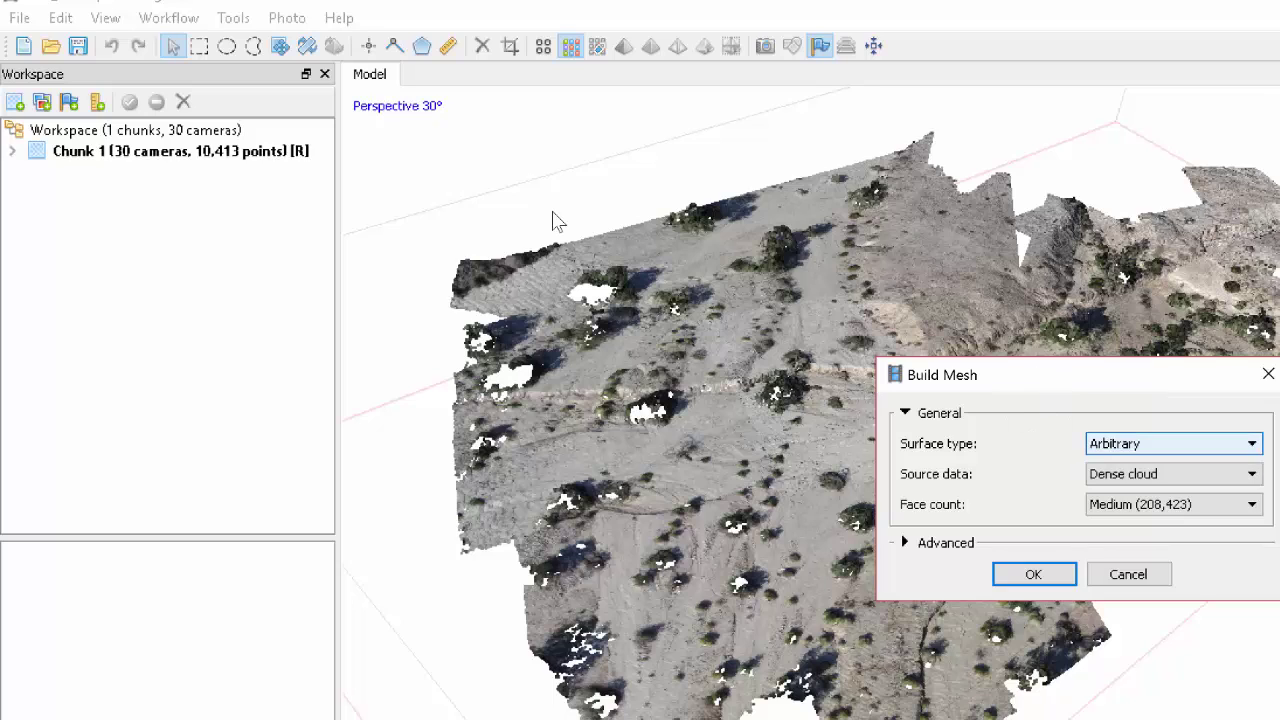
left_click(1107, 450)
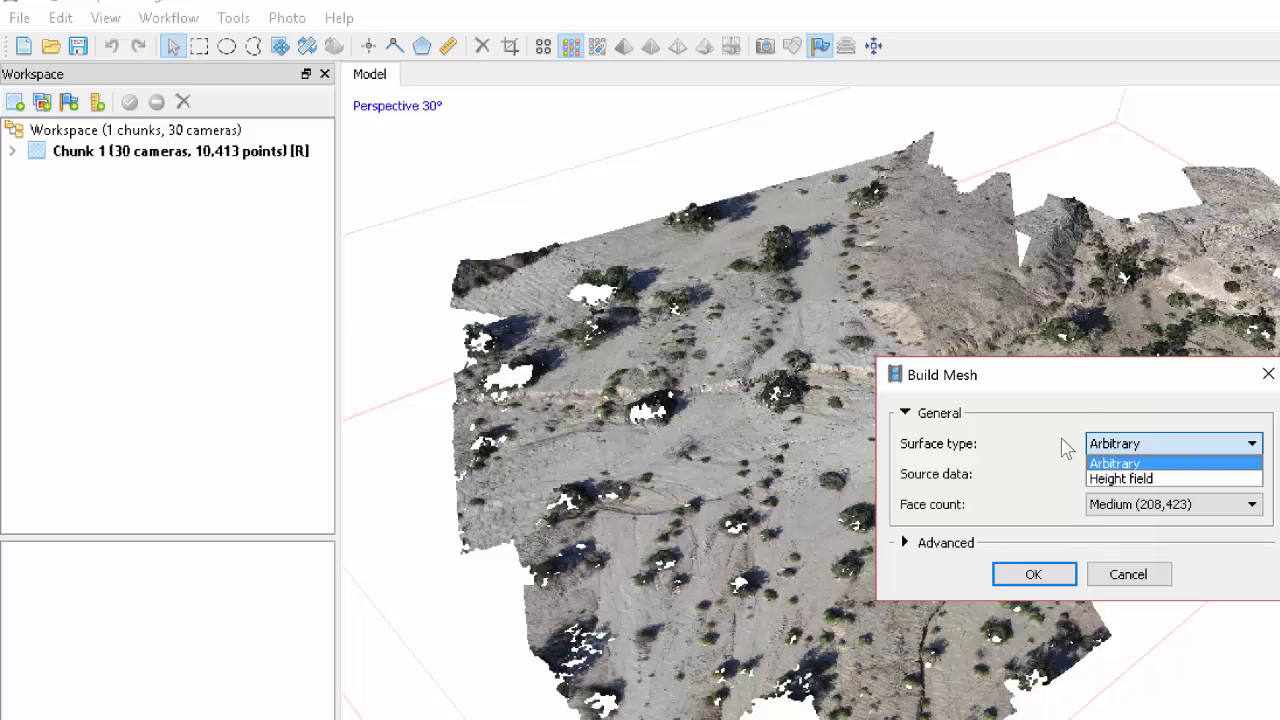
left_click(1121, 478)
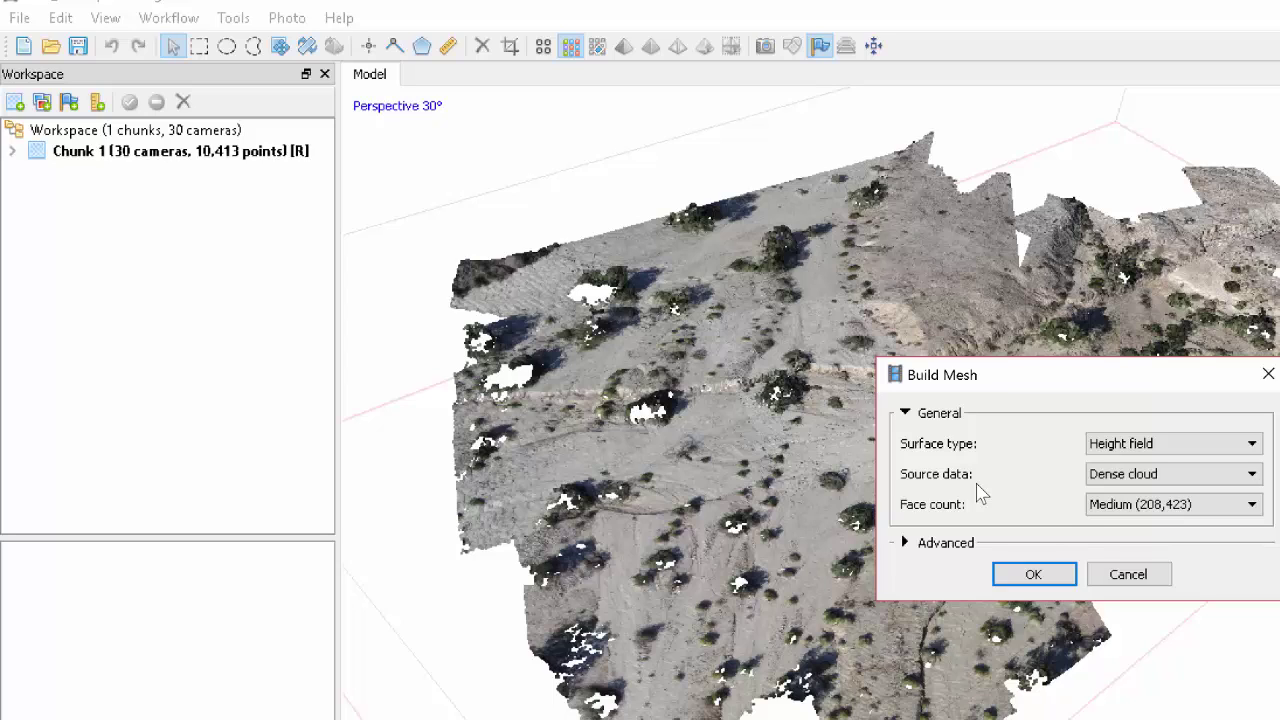
left_click(1140, 506)
left_click(1121, 512)
key("Return")
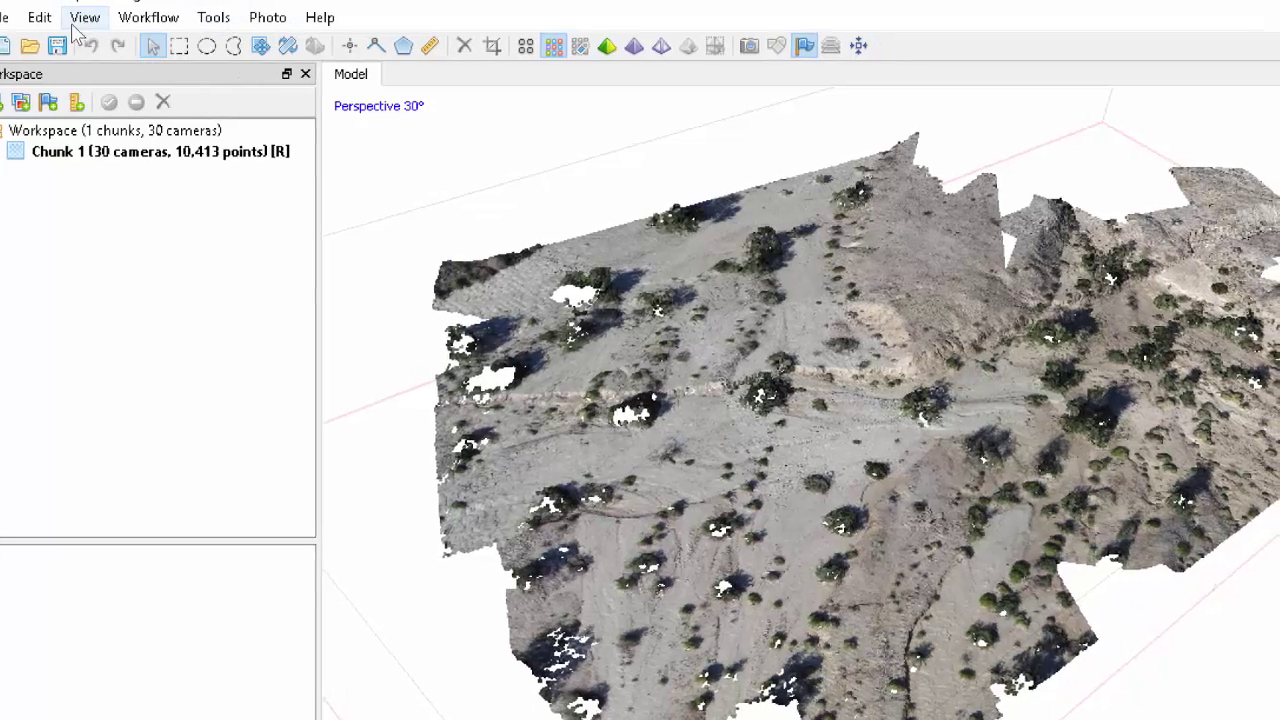
Step: Switch the model view to Shaded mode to display the mesh
left_click(105, 17)
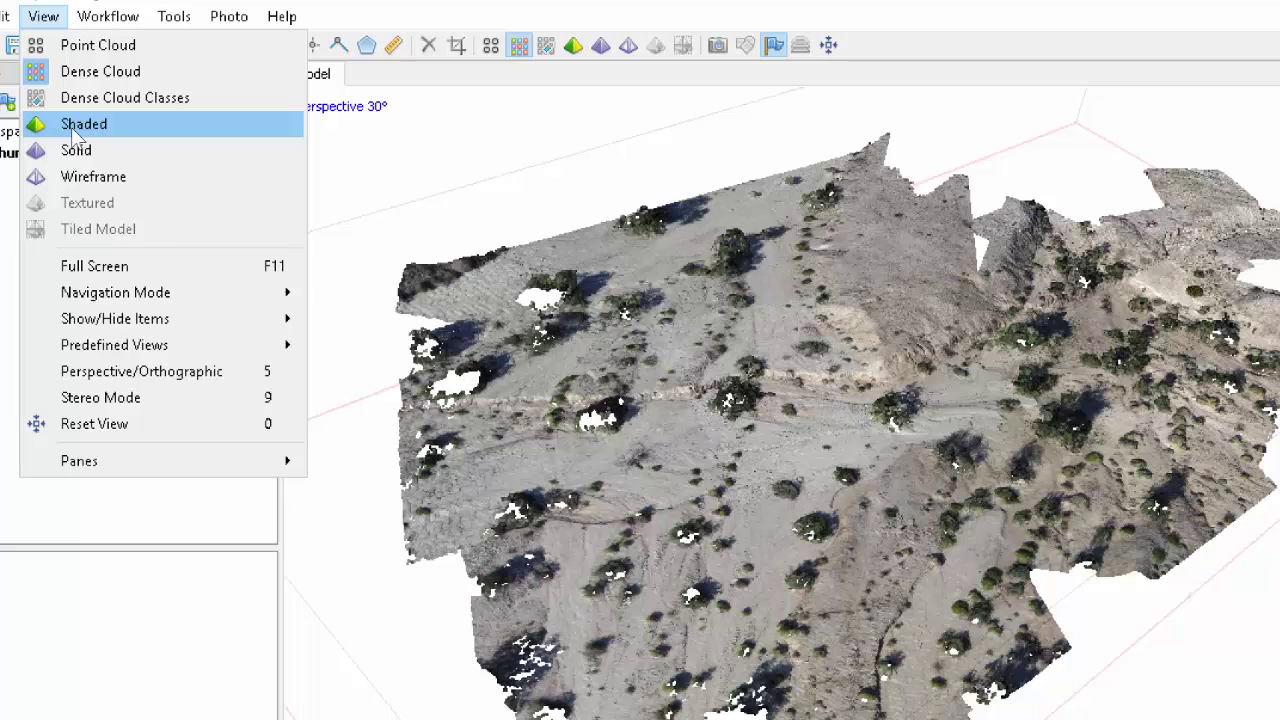
left_click(75, 128)
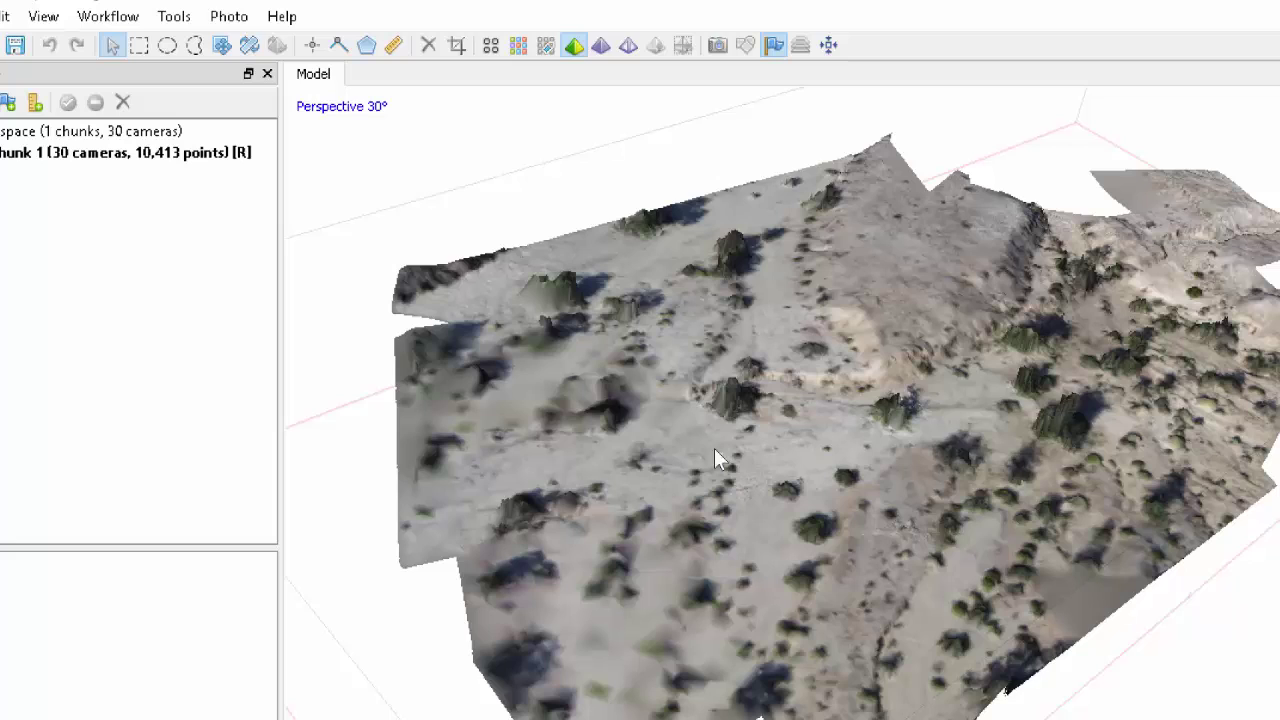
left_click(44, 17)
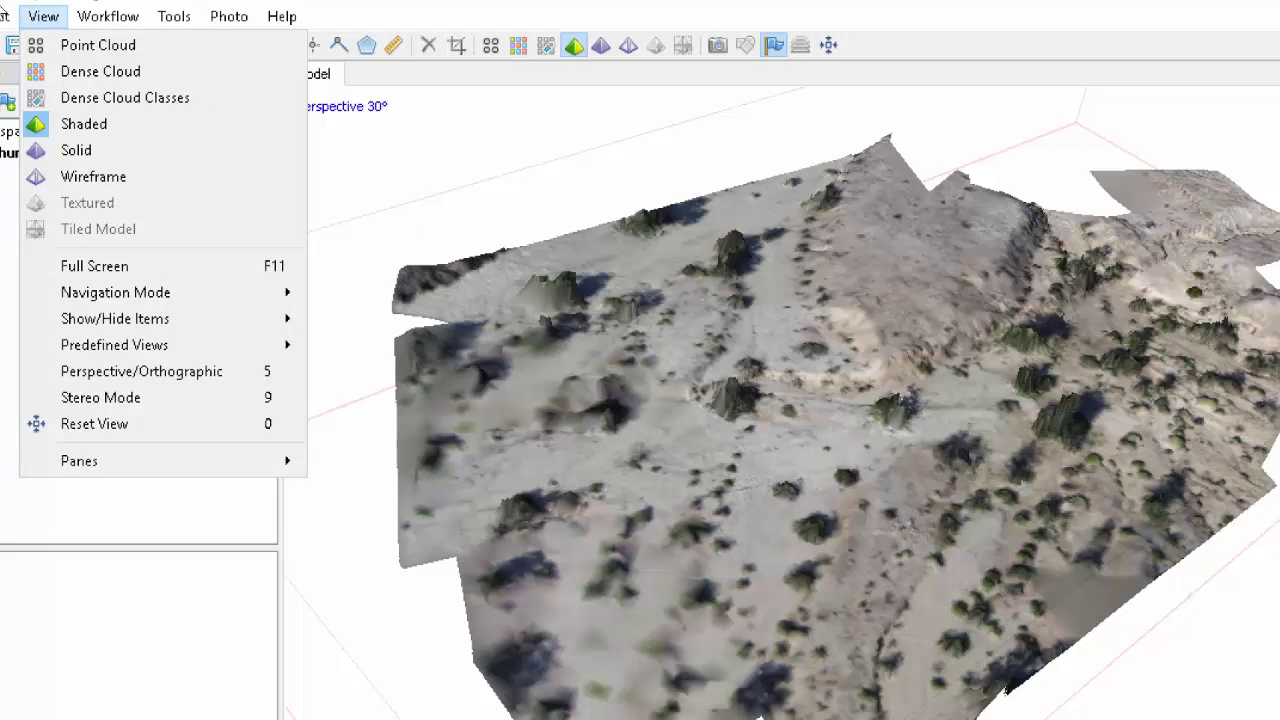
Step: View the mesh in Wireframe mode and orbit to inspect the bushes' triangles
left_click(62, 177)
scroll(790, 560, "up", 5)
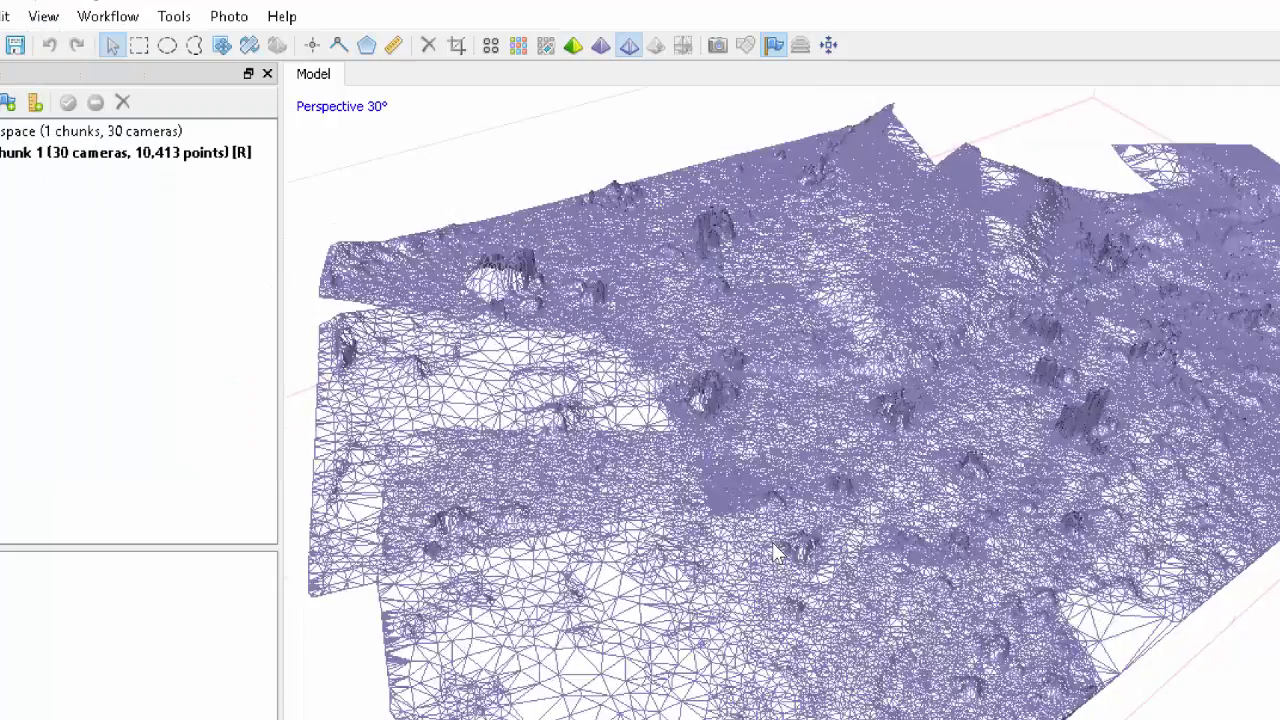
left_click_drag(1064, 508, 684, 452)
scroll(684, 452, "up", 2)
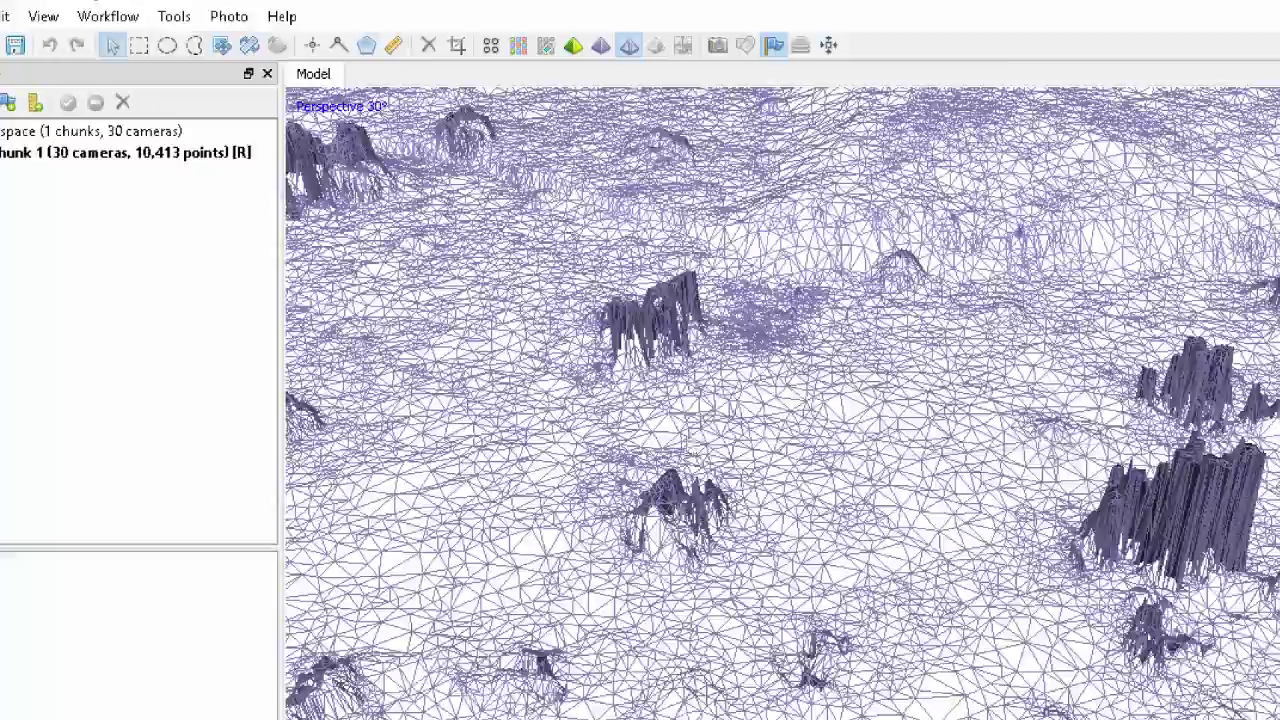
left_click_drag(988, 485, 447, 272)
left_click_drag(728, 500, 950, 536)
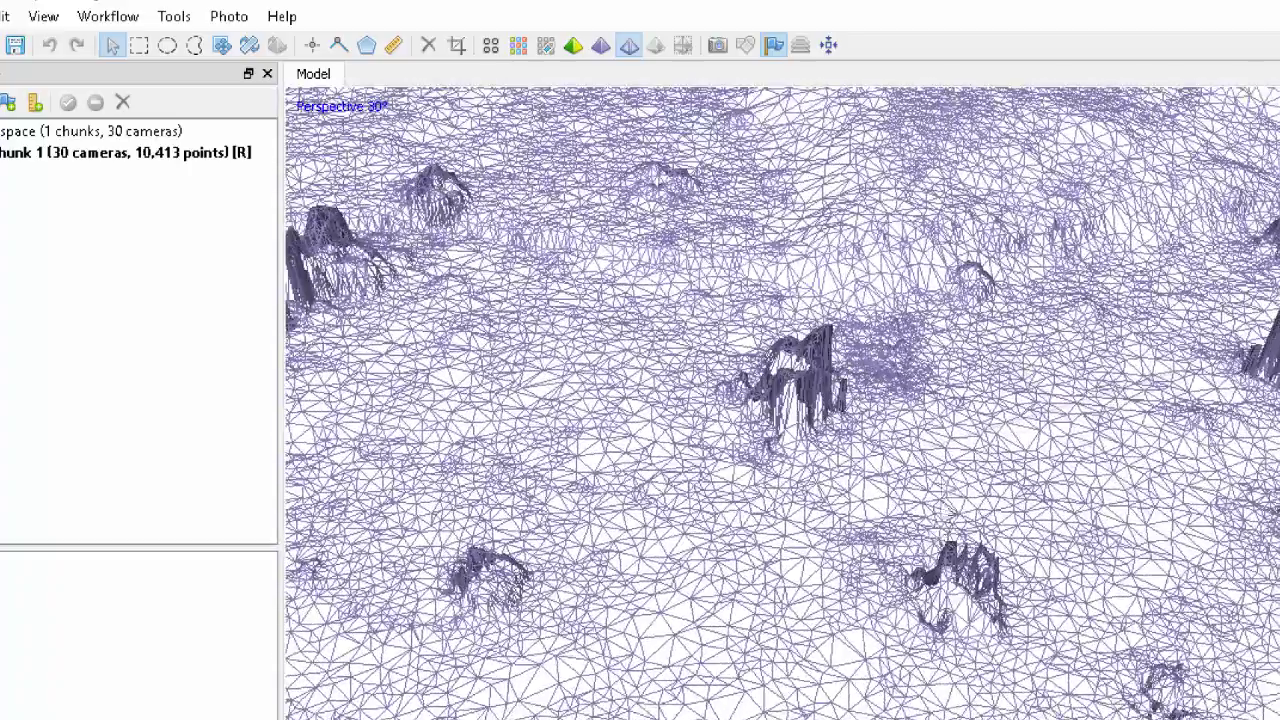
scroll(695, 428, "down", 2)
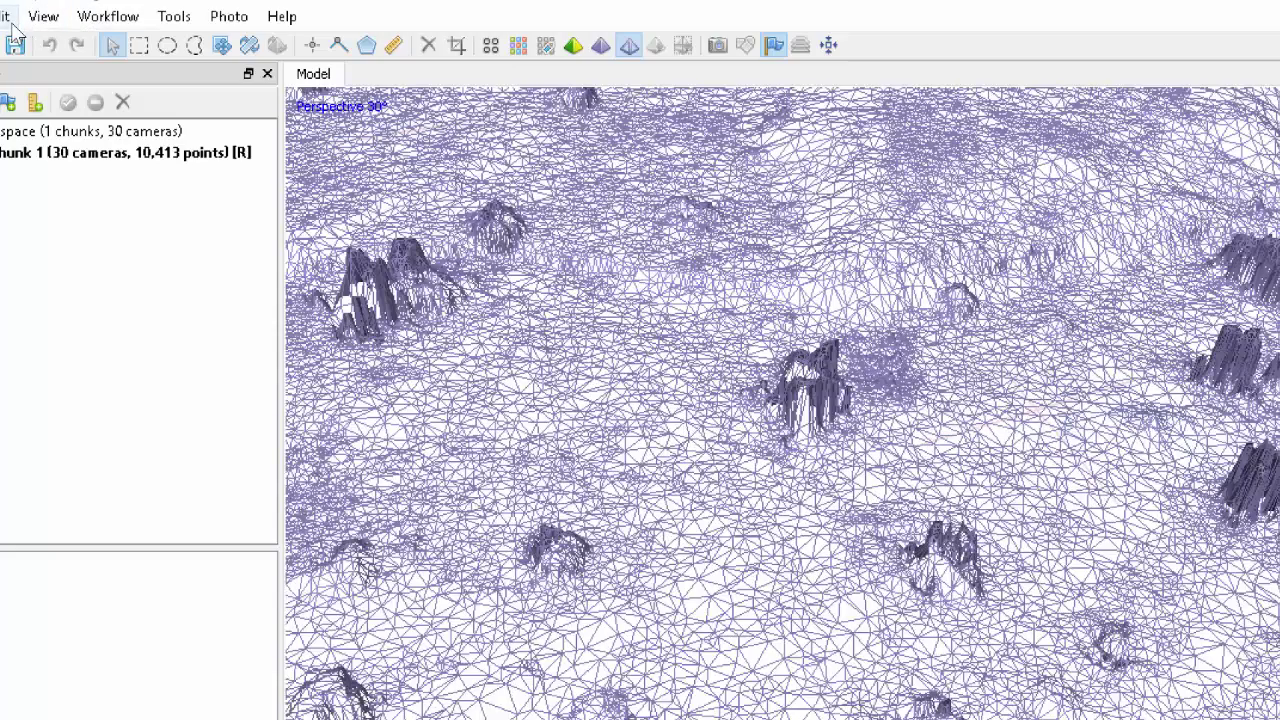
Step: Switch the mesh to Solid mode and save the project
left_click(43, 16)
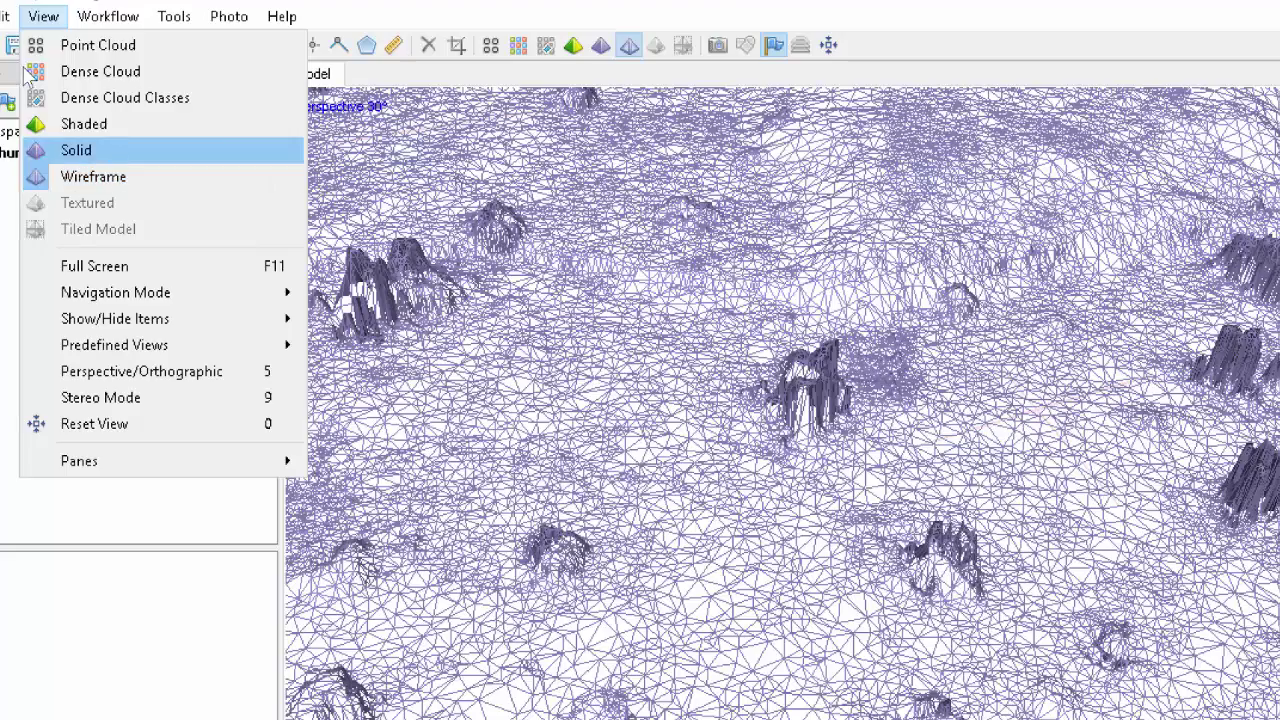
left_click(80, 150)
left_click_drag(449, 413, 590, 455)
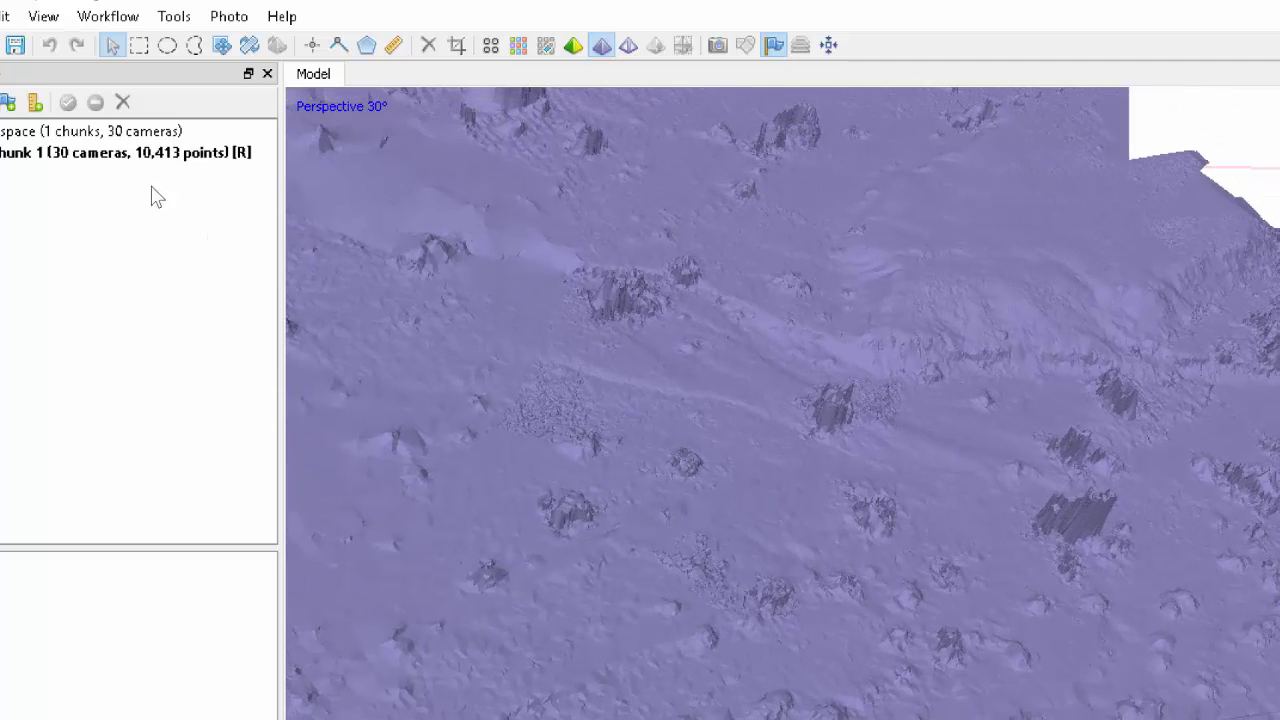
left_click(15, 44)
Step: Try building a Generic, Mosaic texture of four 8192 maps, which fails with 'Not enough memory'
left_click(97, 17)
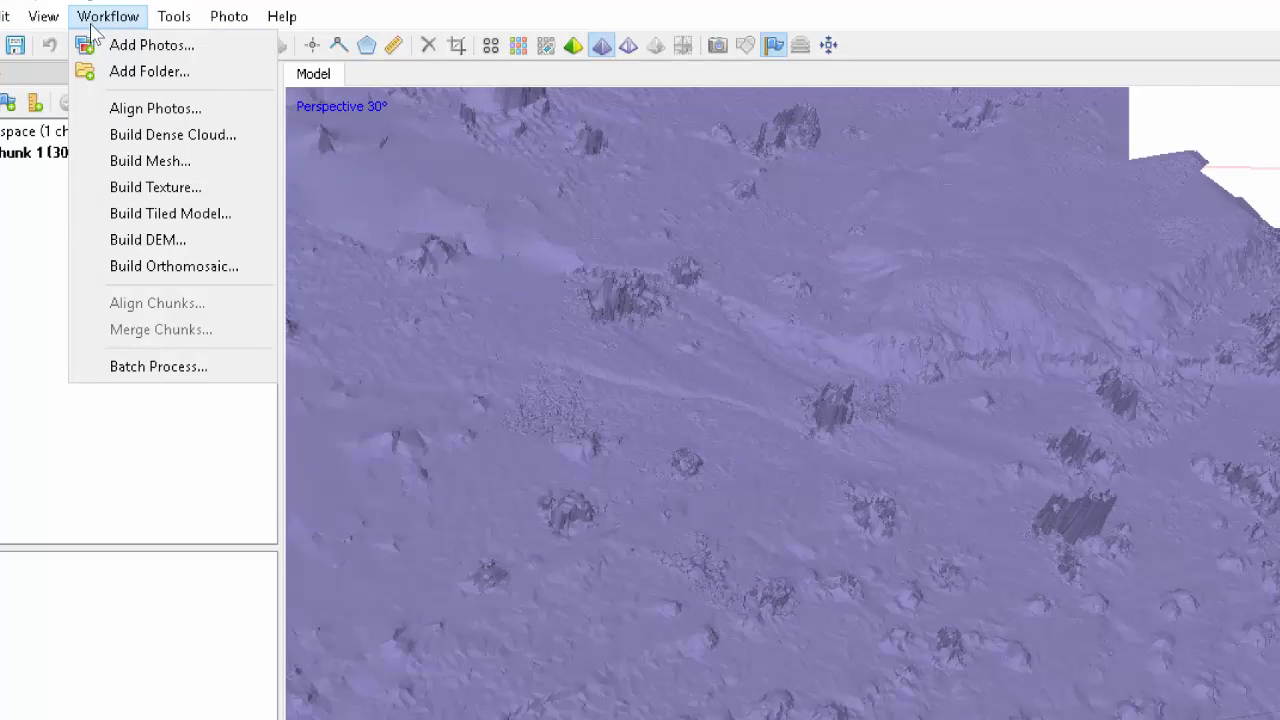
left_click(135, 190)
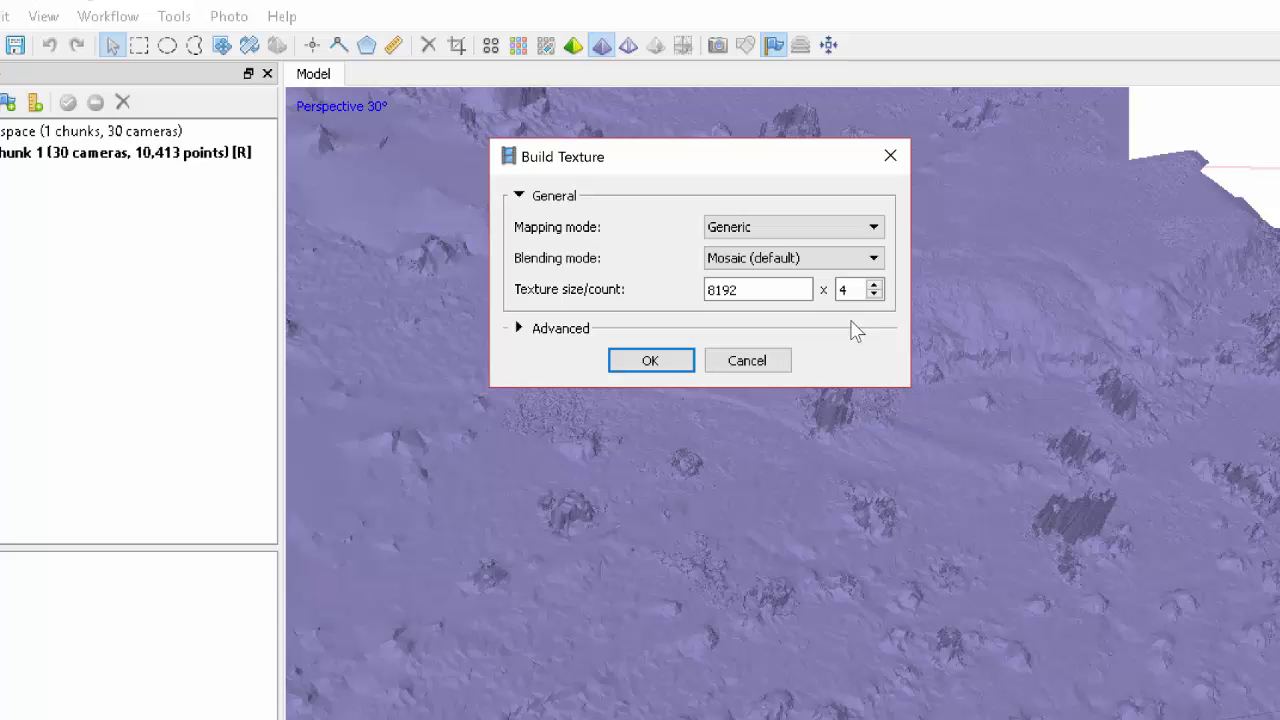
left_click(643, 364)
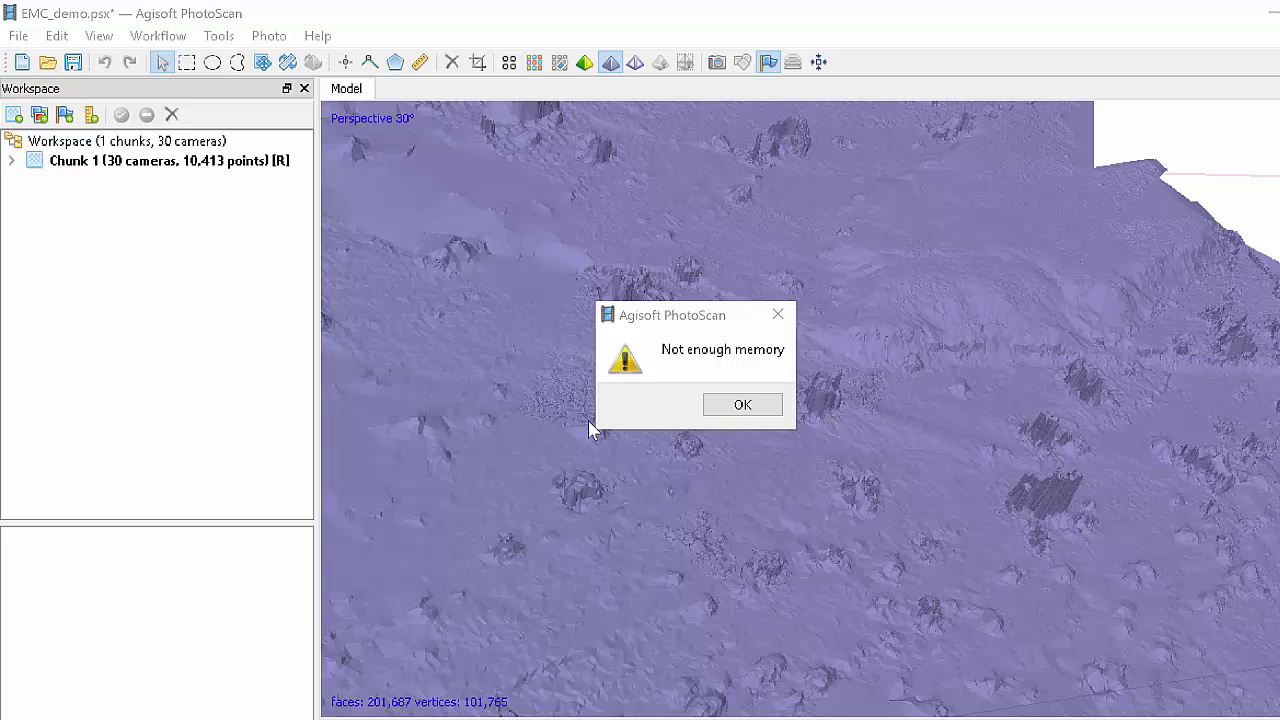
Step: Dismiss the memory warning and rebuild the texture with the map count reduced to one 8192 map
left_click(163, 45)
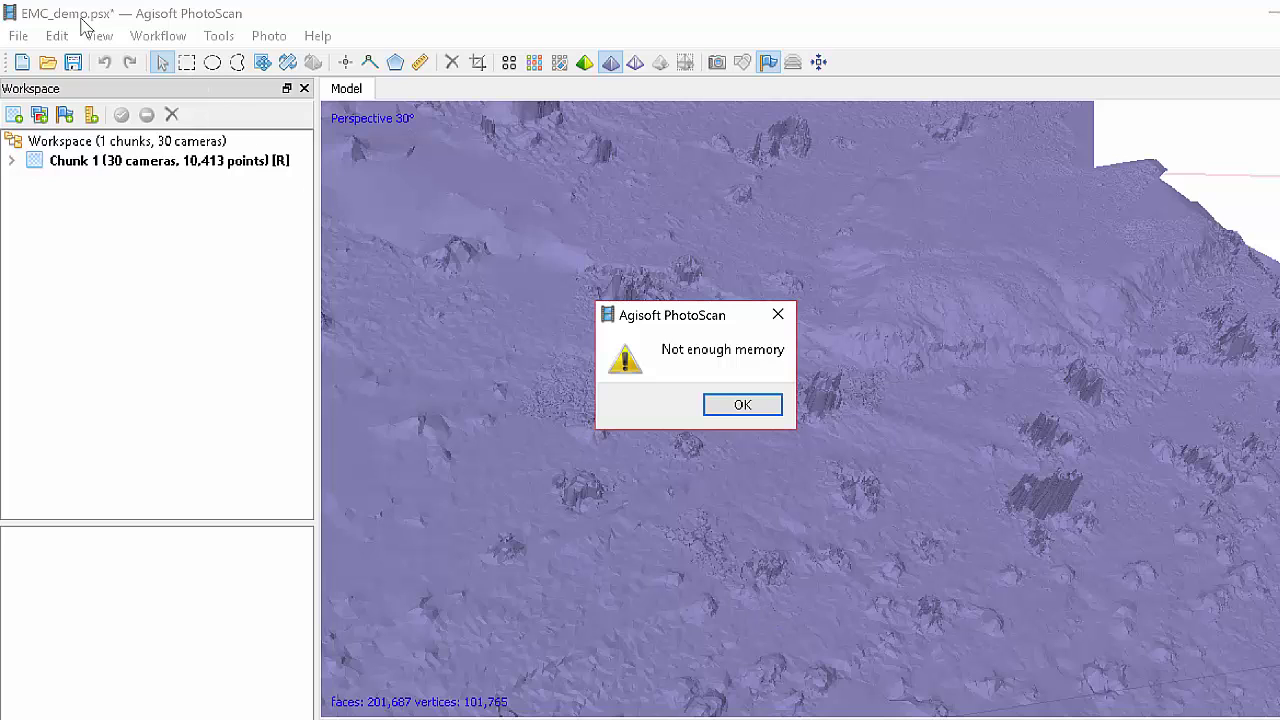
left_click(742, 405)
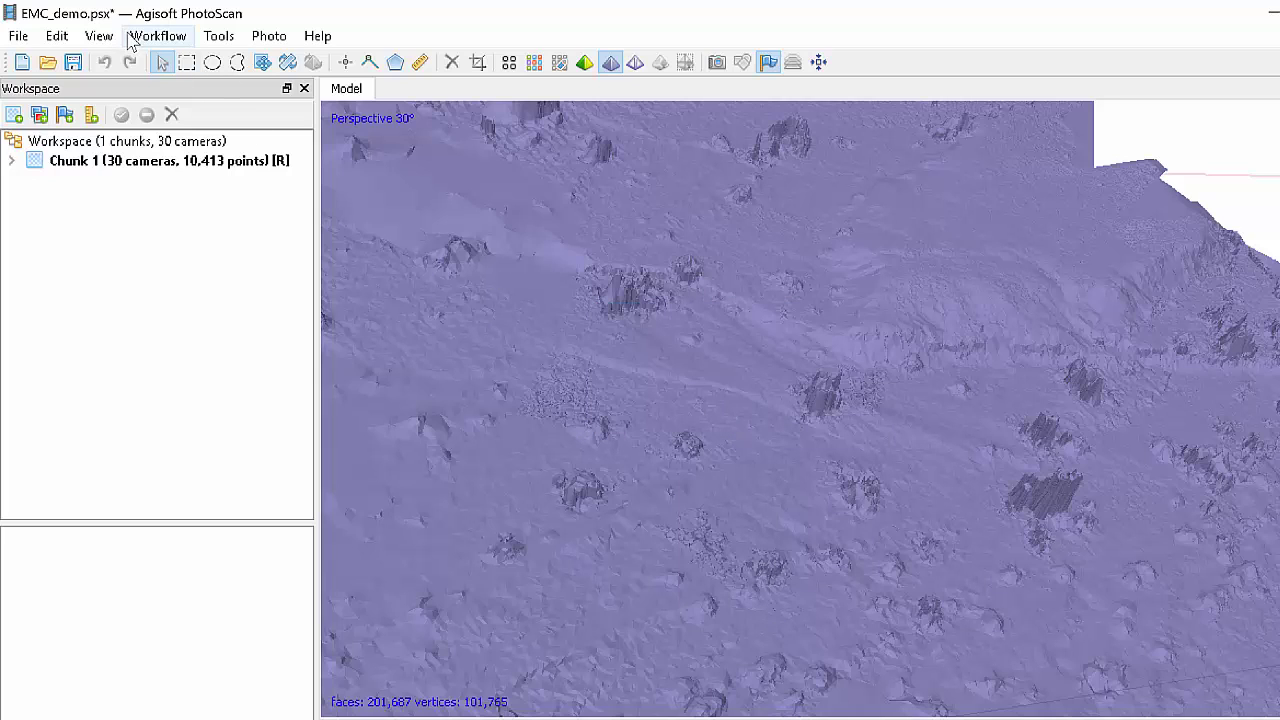
left_click(133, 38)
left_click(190, 192)
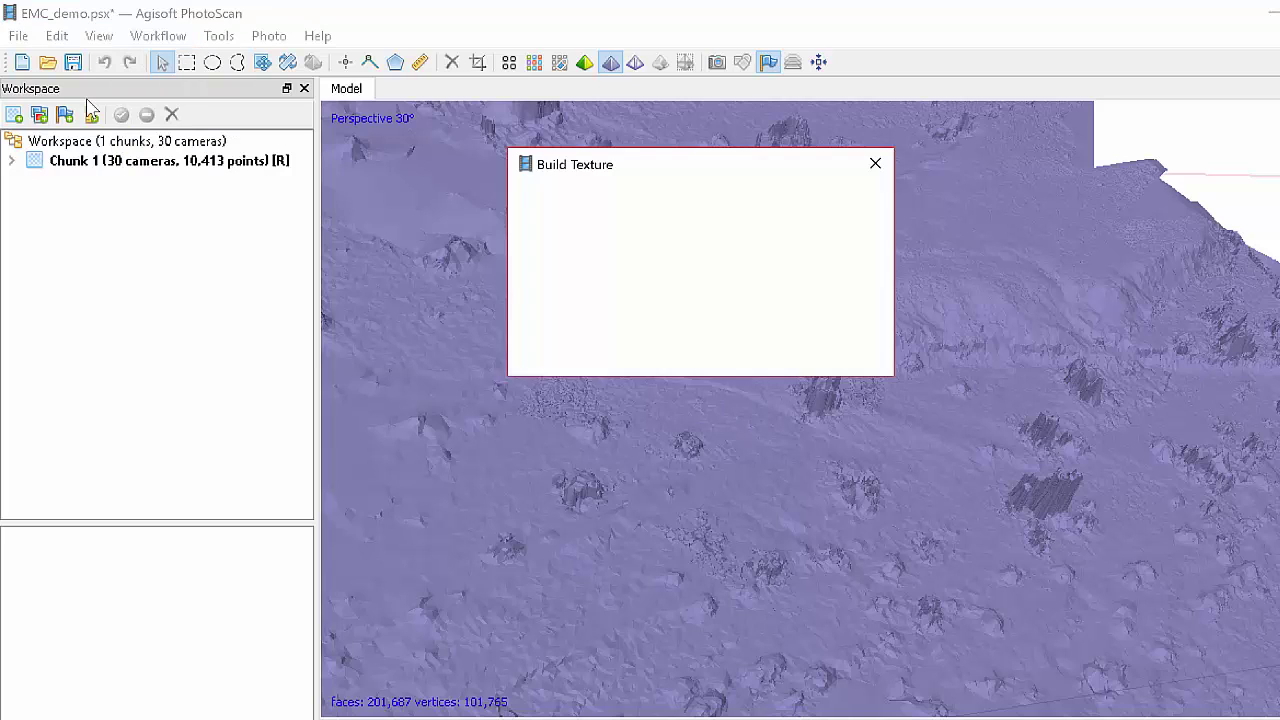
left_click(860, 292)
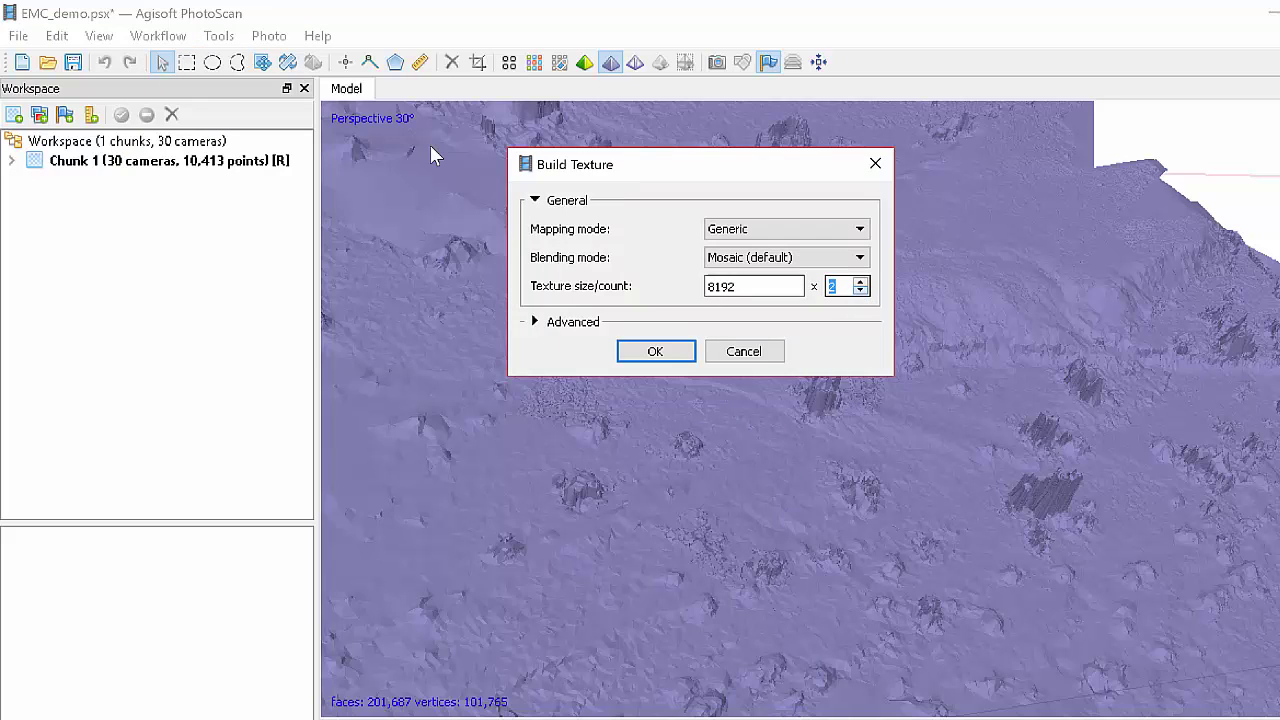
left_click(860, 292)
left_click(628, 352)
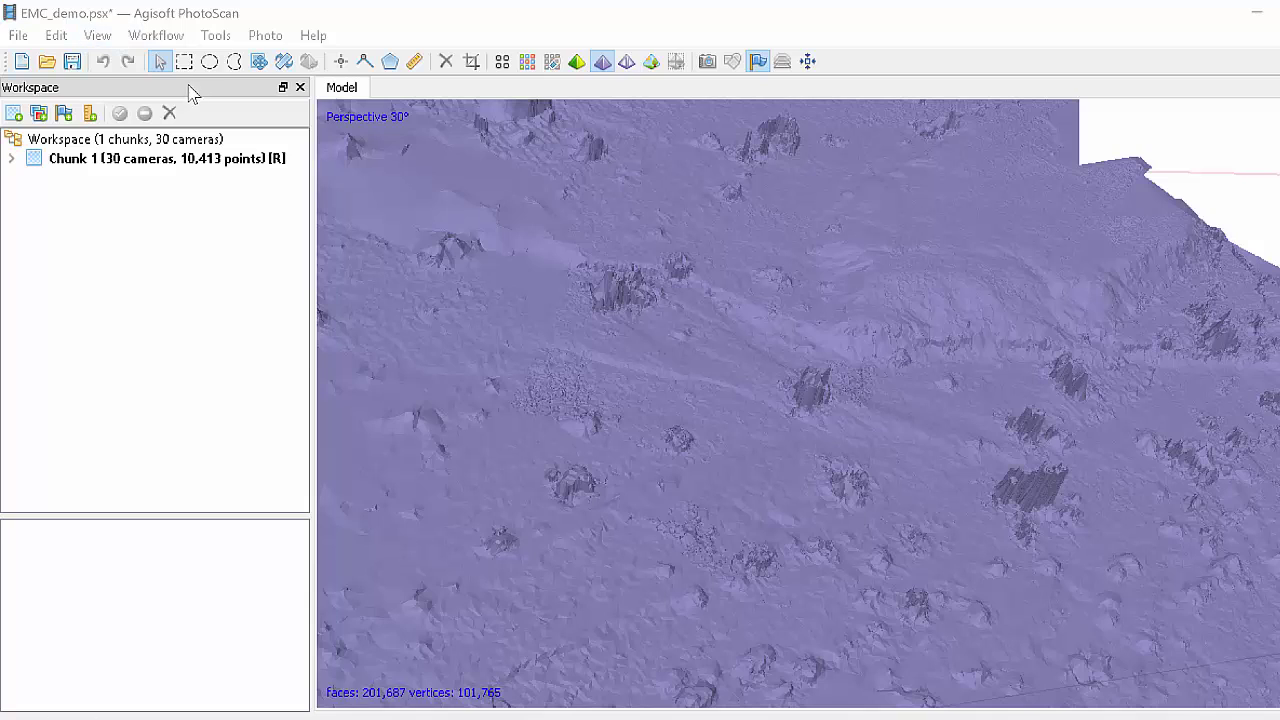
Step: Switch the model display to Textured and zoom around the whole textured site
left_click(97, 35)
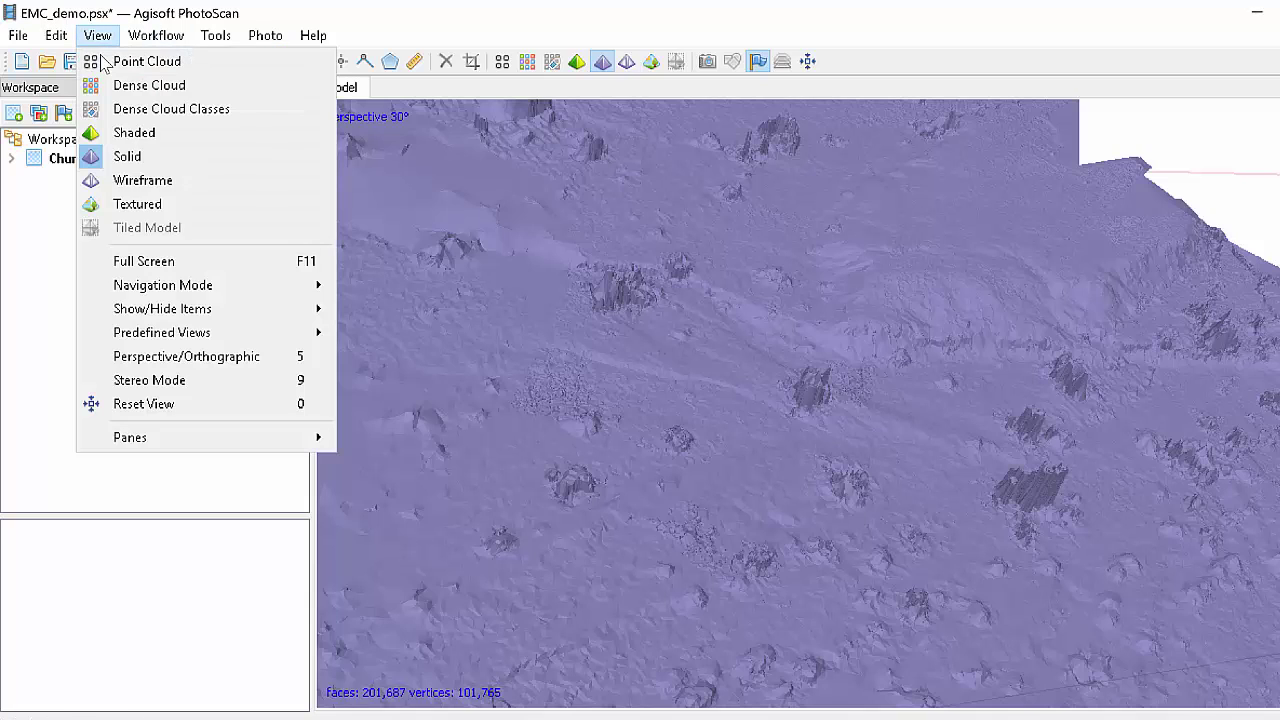
left_click(128, 201)
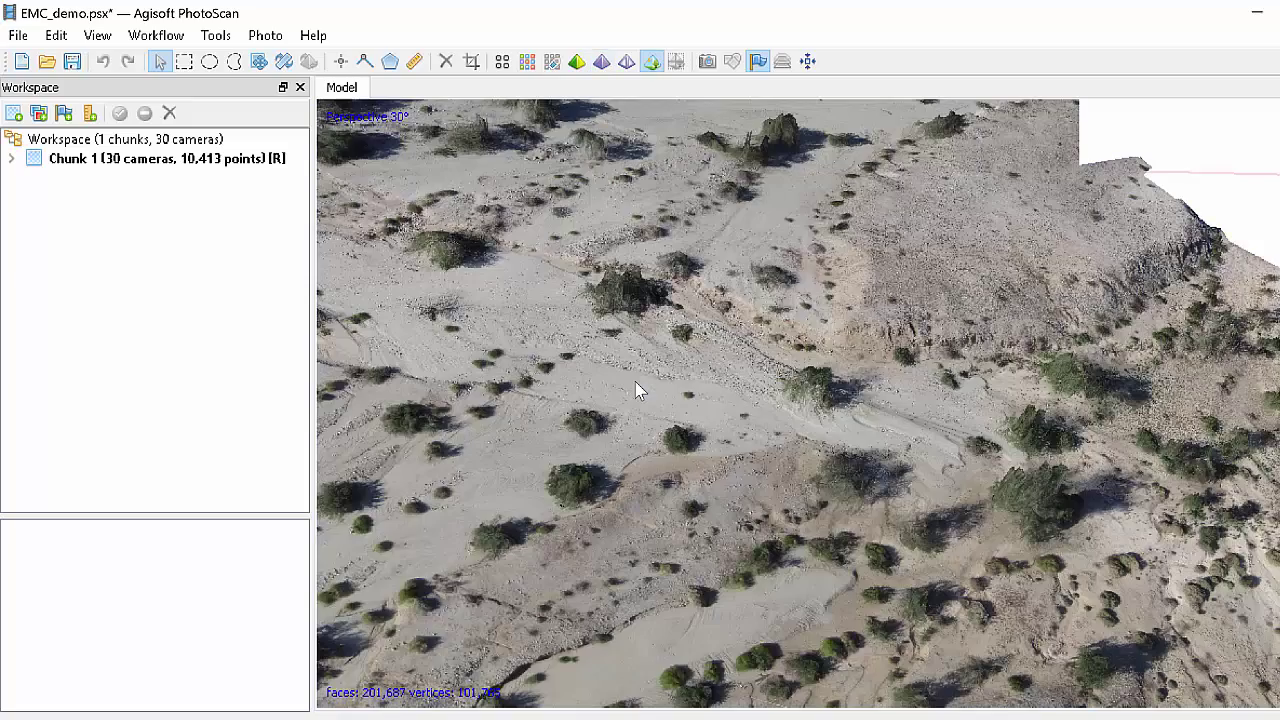
scroll(765, 432, "down", 5)
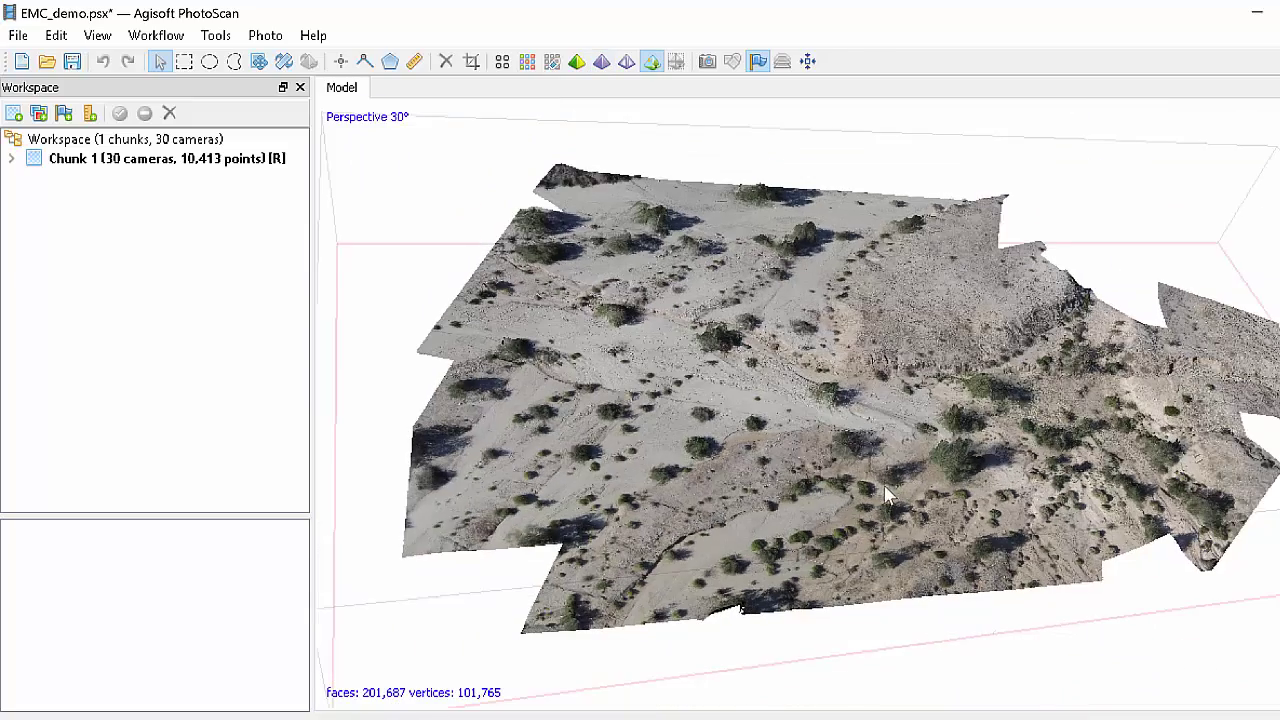
left_click_drag(768, 445, 858, 490)
scroll(858, 490, "up", 5)
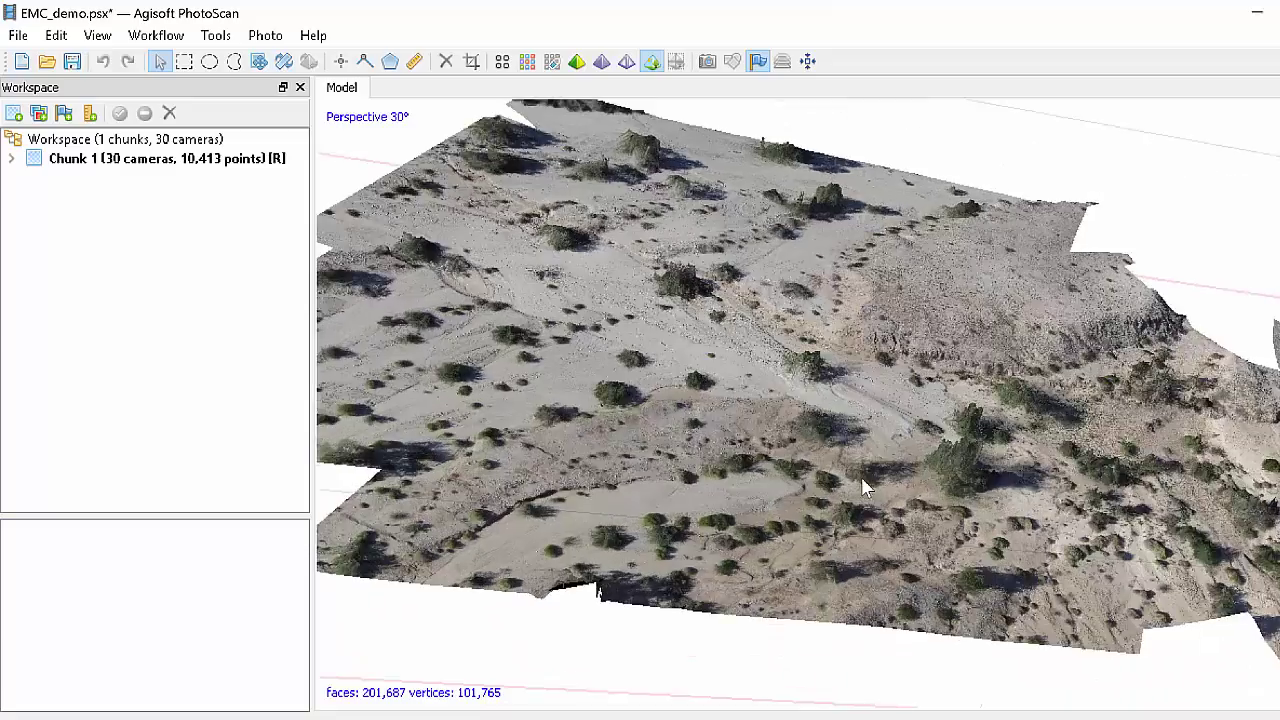
scroll(753, 390, "up", 3)
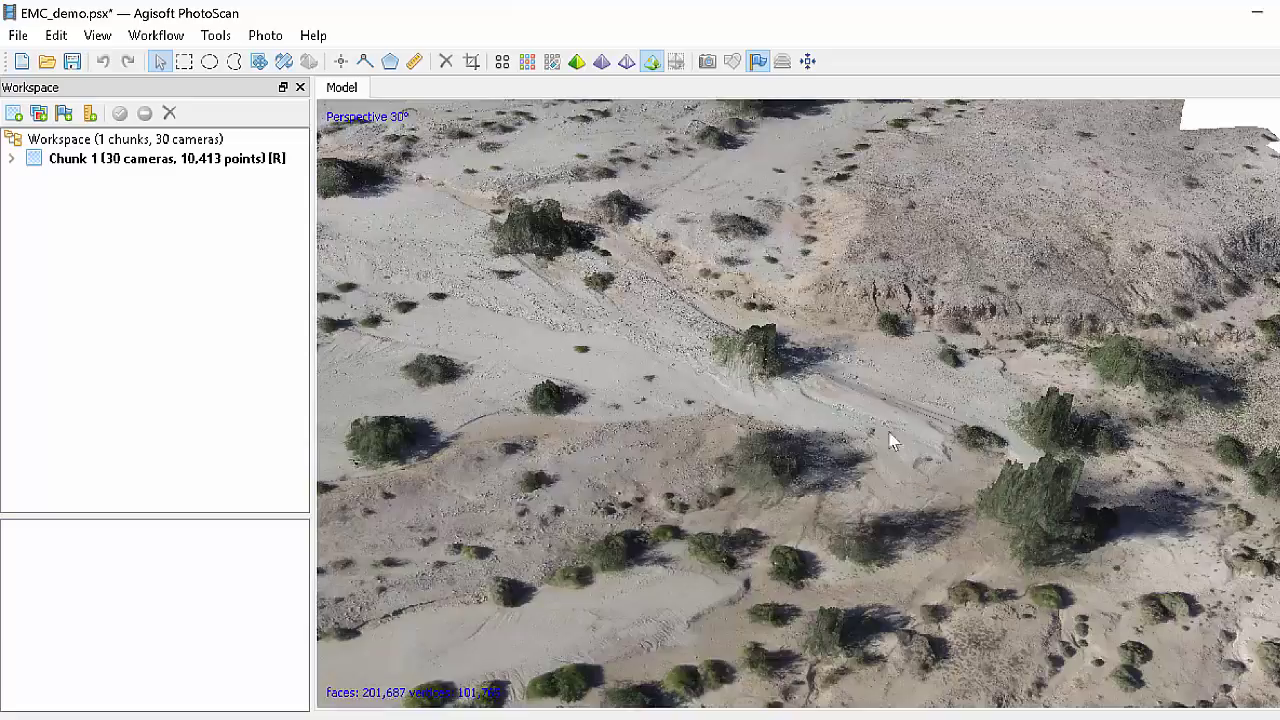
scroll(914, 457, "up", 4)
scroll(838, 492, "down", 3)
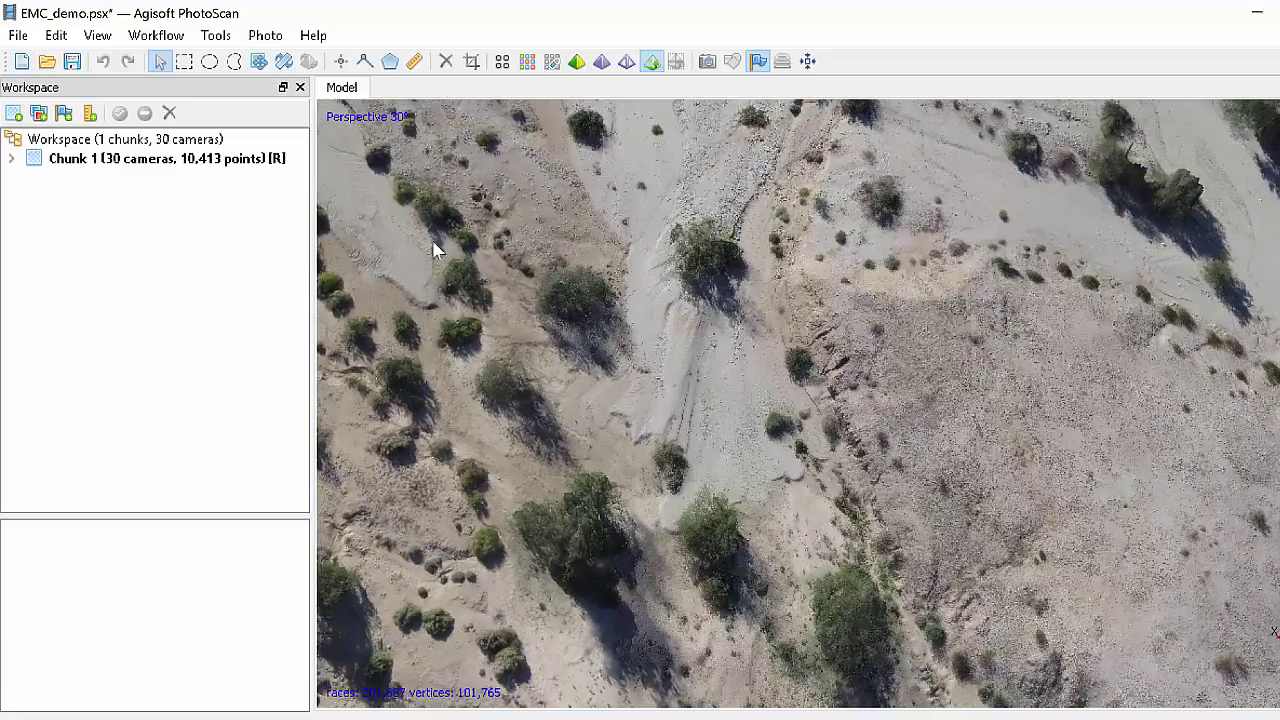
scroll(840, 484, "up", 2)
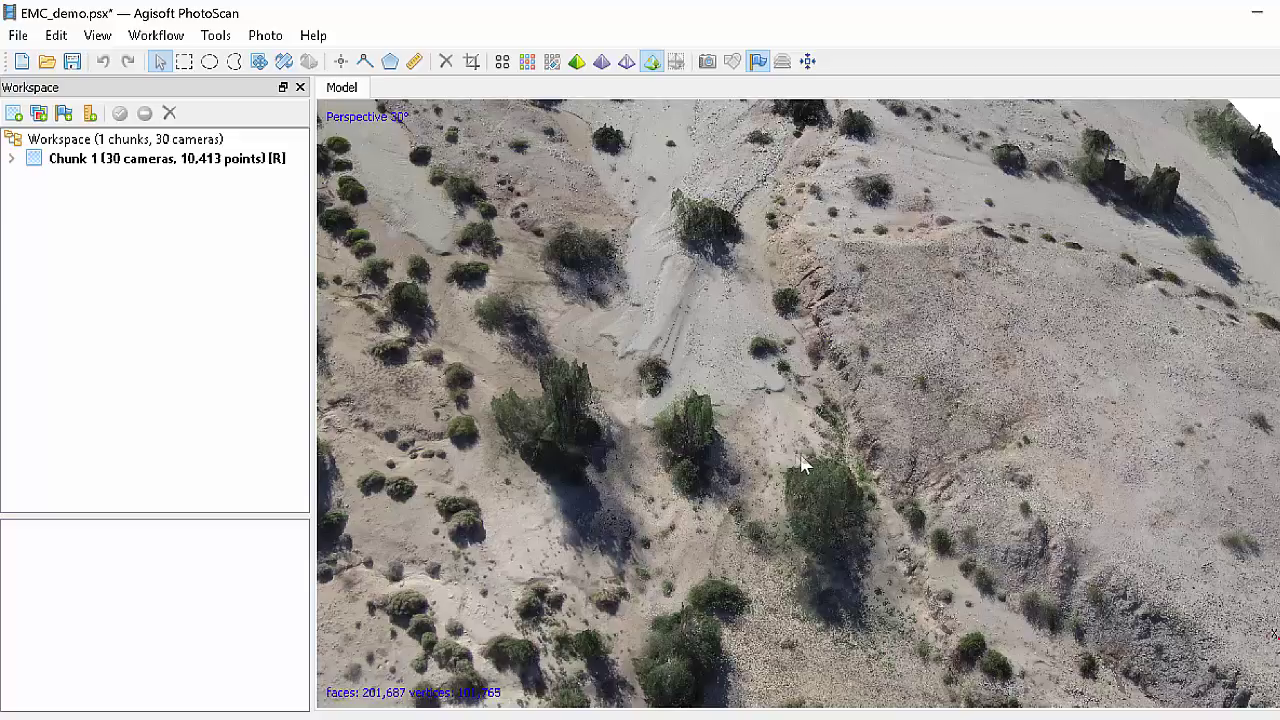
Step: Tilt the textured mesh to oblique views of the desert hillside and trees
left_click_drag(811, 490, 777, 582)
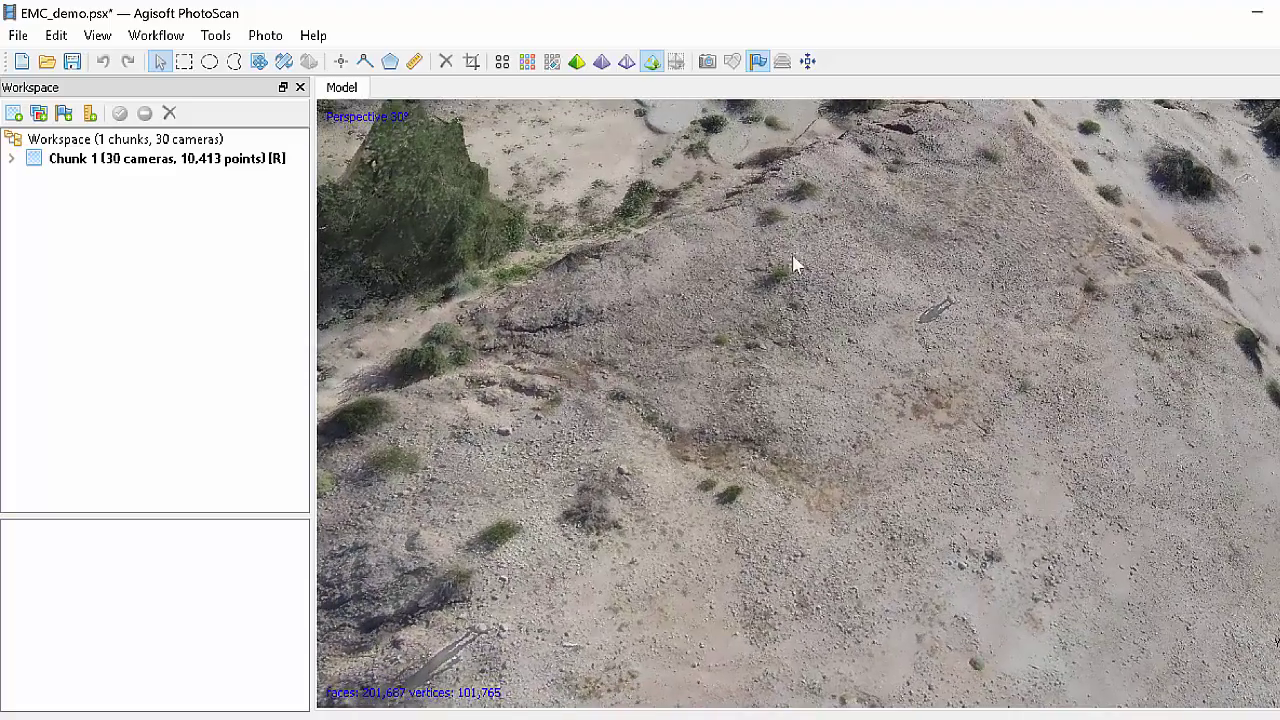
left_click_drag(792, 263, 760, 489)
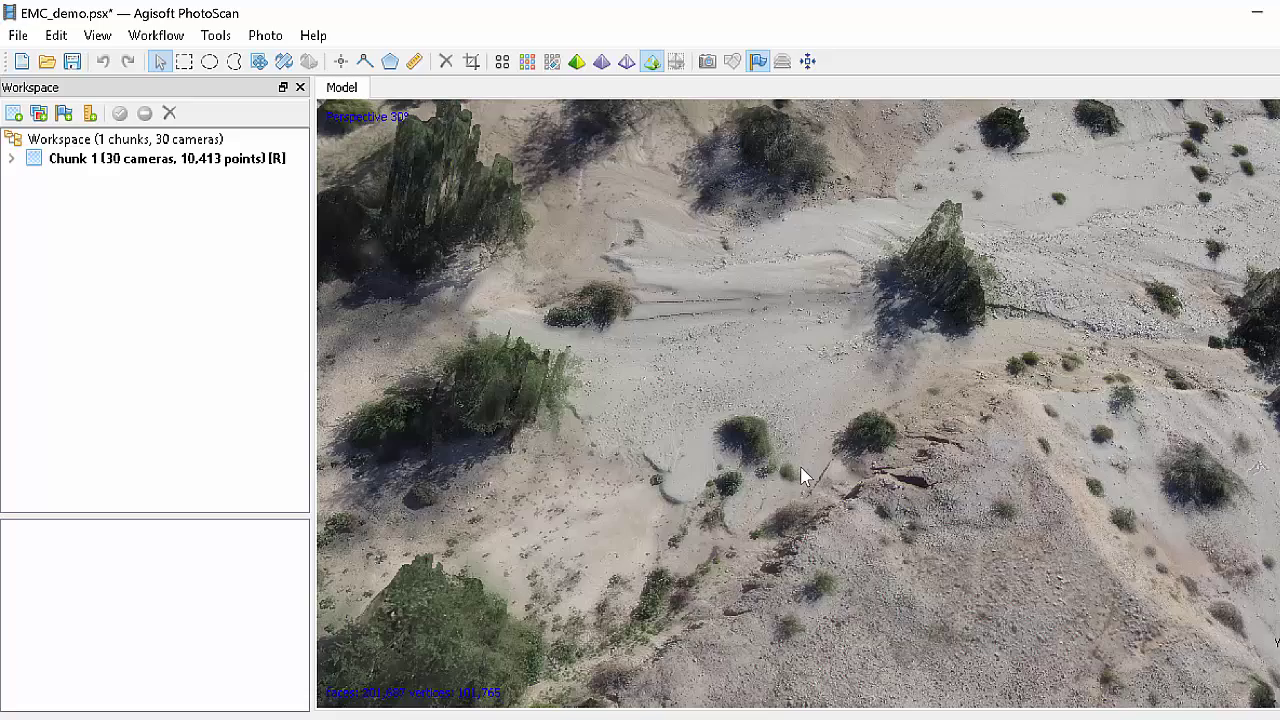
left_click_drag(789, 480, 836, 464)
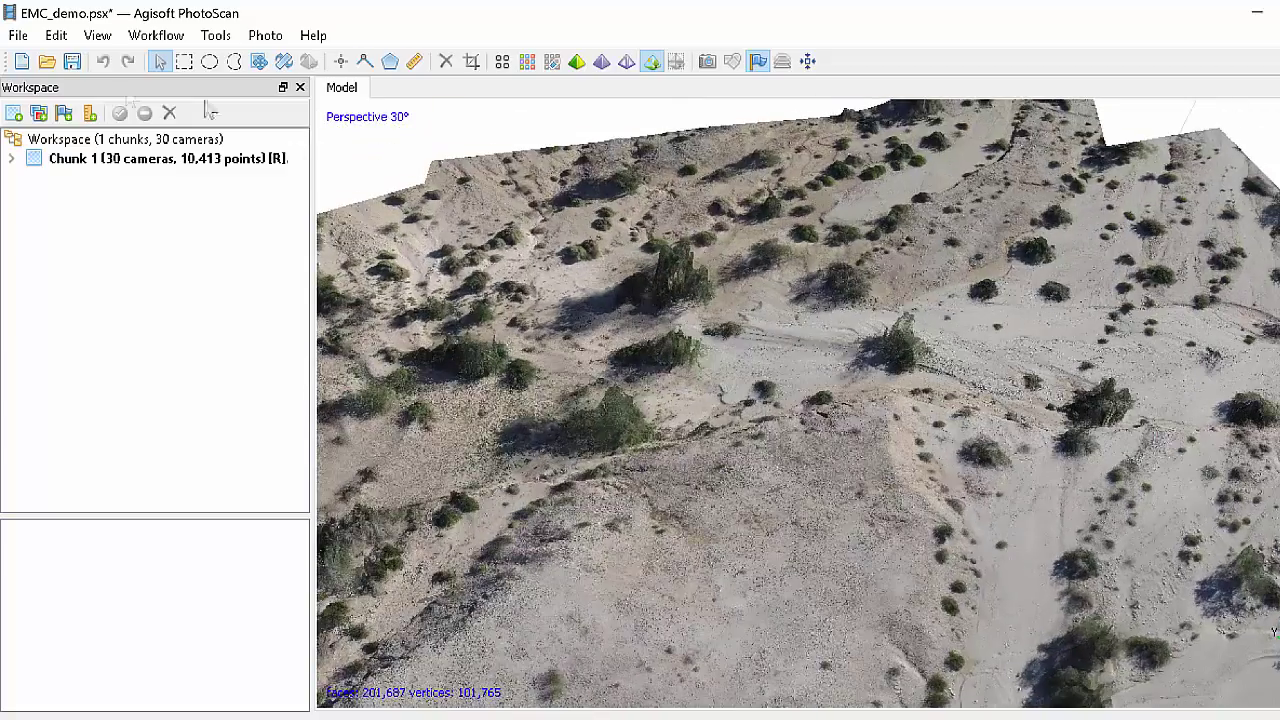
Step: Save the textured EMC_demo project and show the File > Export Orthomosaic options
left_click(72, 61)
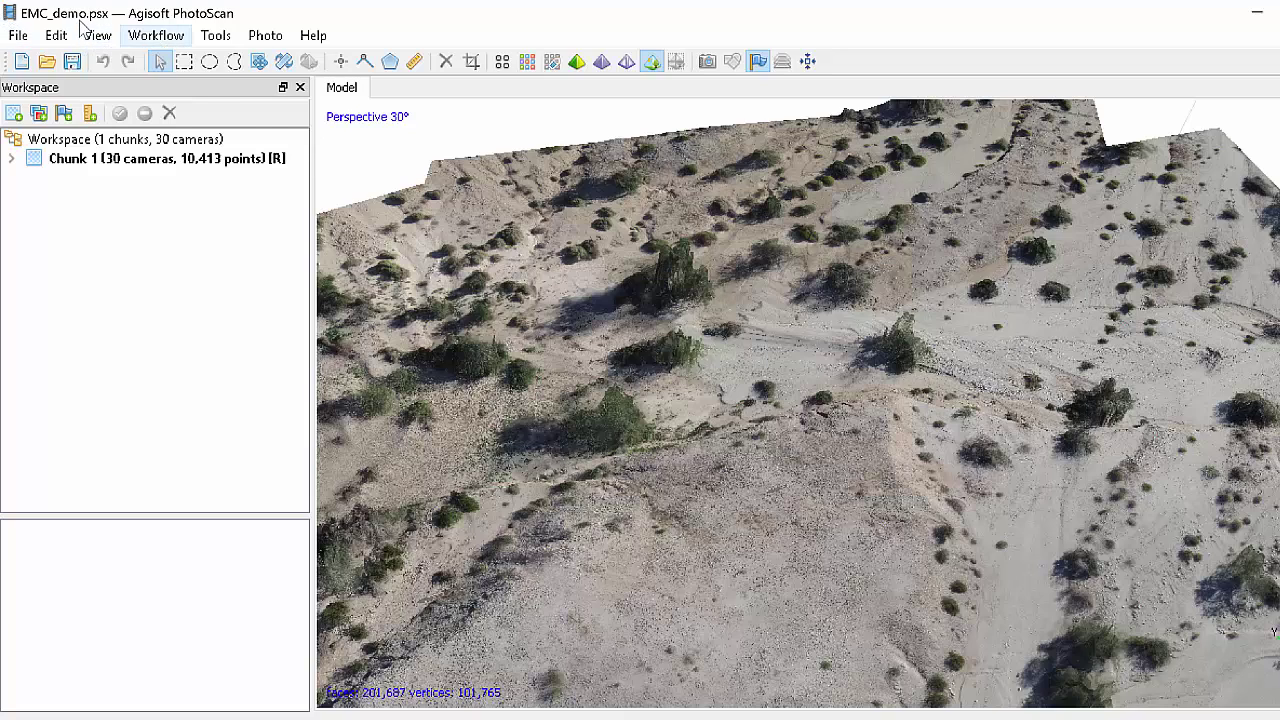
key("alt+w")
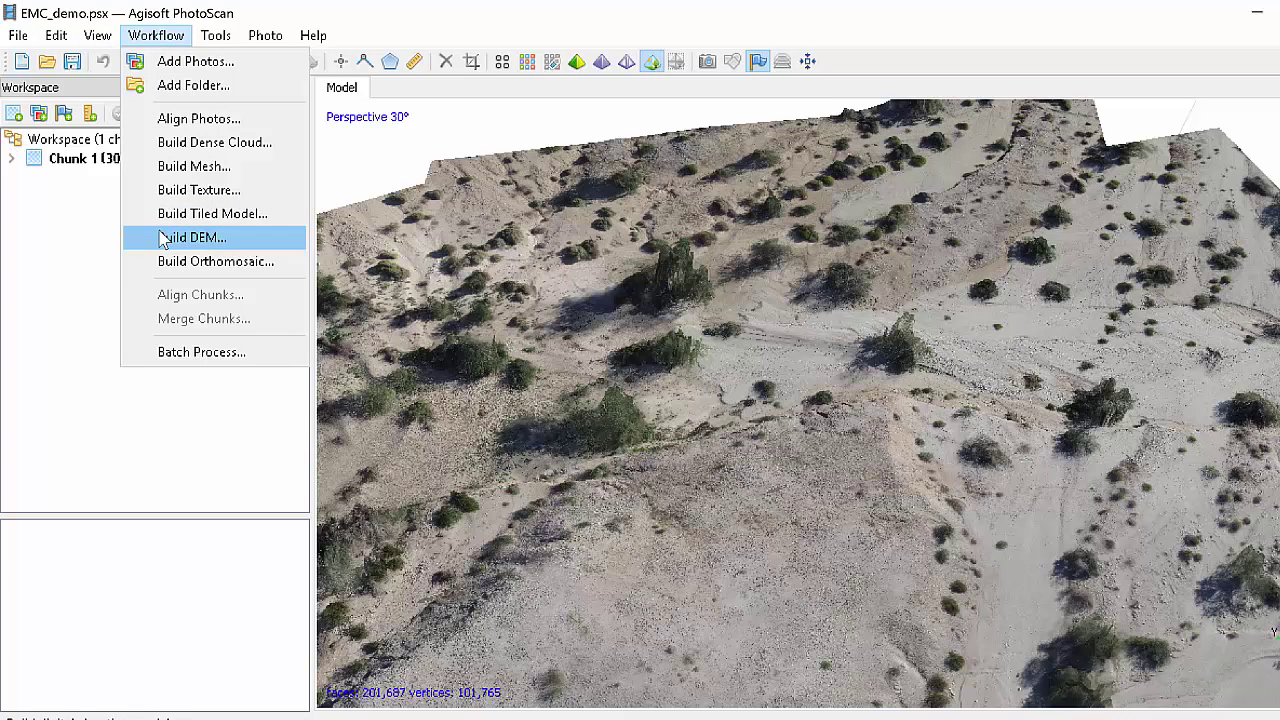
left_click(18, 35)
left_click(18, 35)
mouse_move(32, 266)
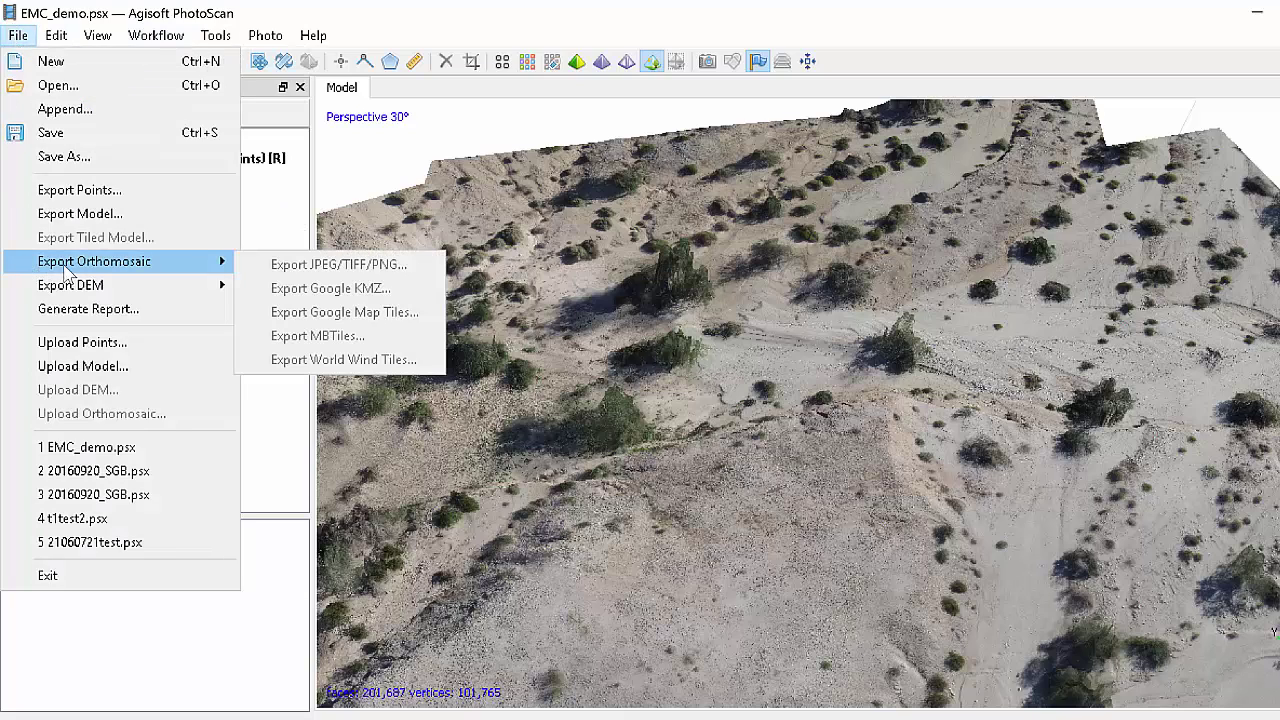